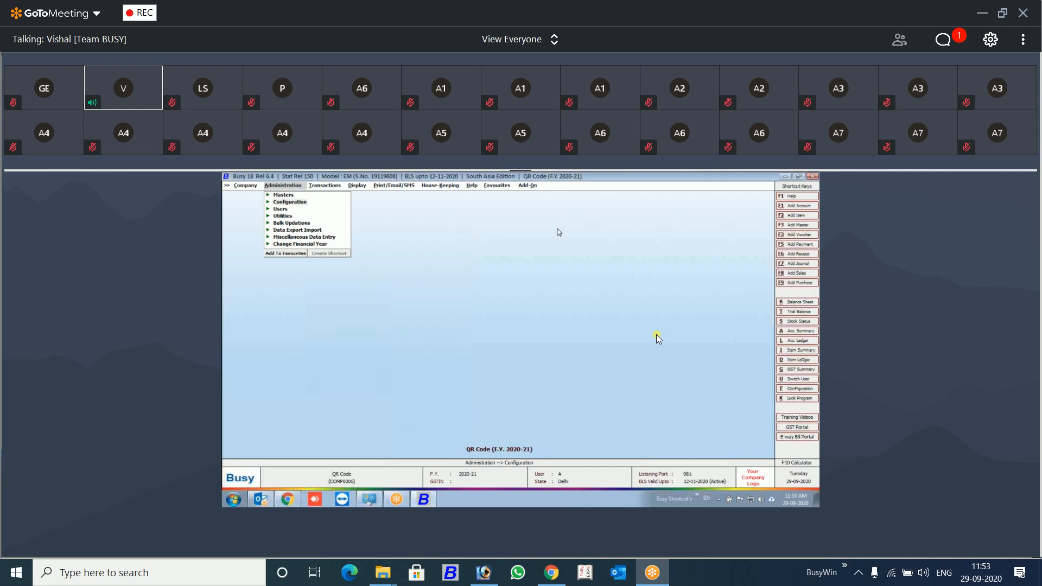
# Open the TDS/TCS section of the Features / Options configuration and enable TCS Reporting
pyautogui.press('Up')
pyautogui.press('Down')
pyautogui.press('Return')
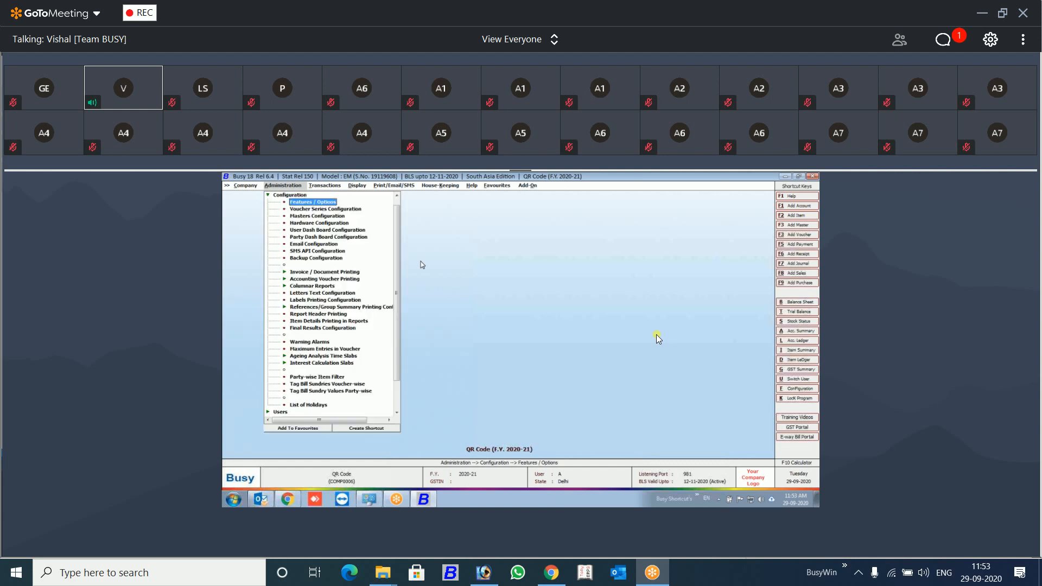
pyautogui.press('Return')
pyautogui.press('Down')
pyautogui.press('Down')
pyautogui.press('Down')
pyautogui.press('Down')
pyautogui.press('Down')
pyautogui.press('Down')
pyautogui.press('Down')
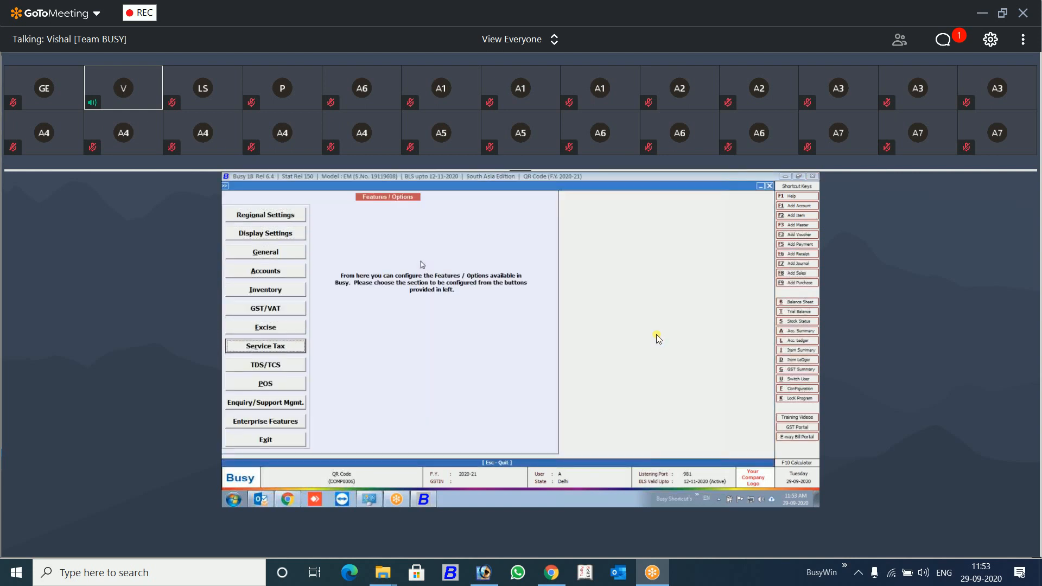
pyautogui.press('Down')
pyautogui.press('Down')
pyautogui.press('Up')
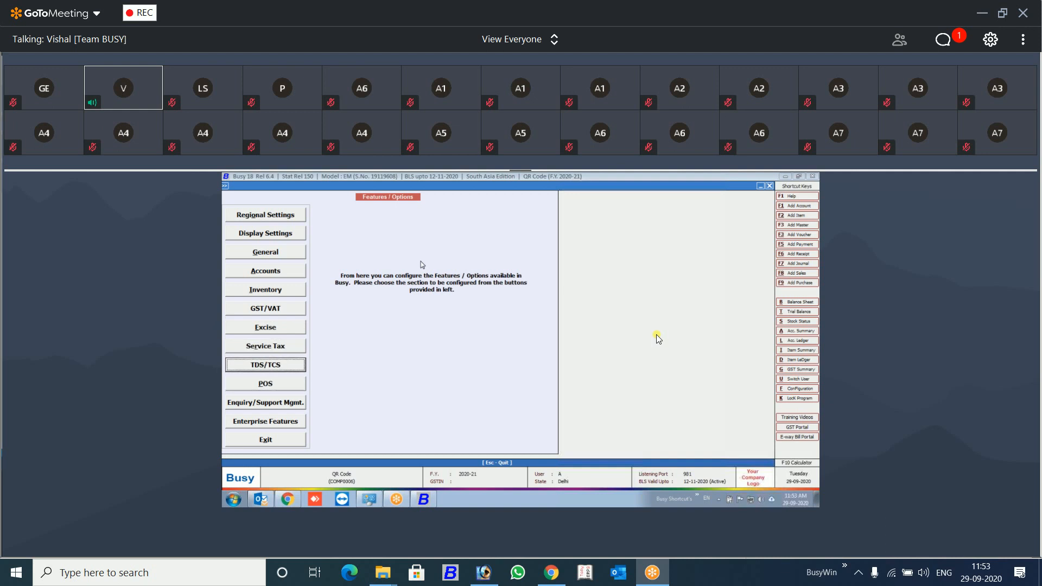
pyautogui.press('Return')
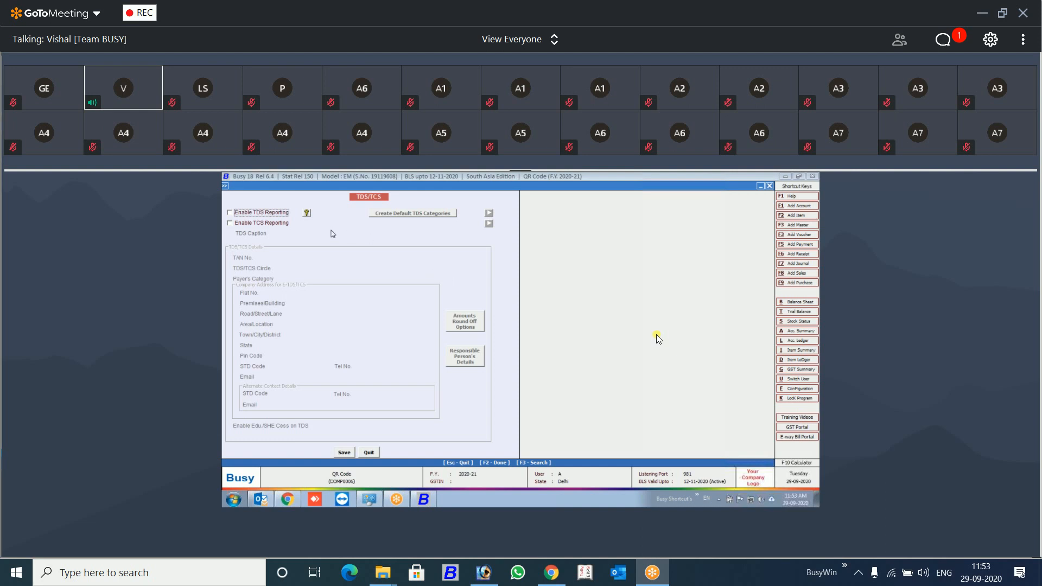
pyautogui.click(280, 227)
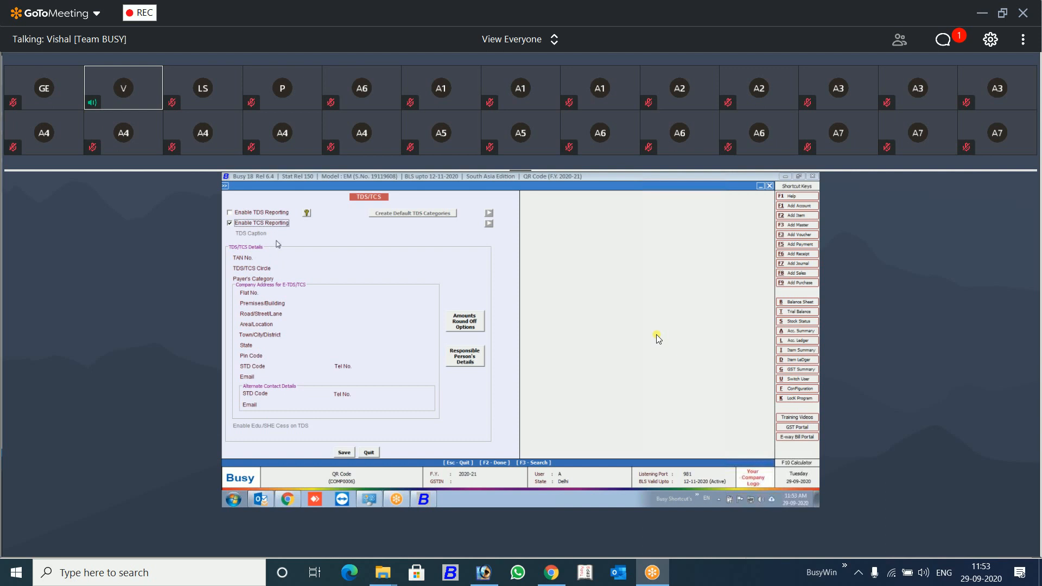
# Leave TAN No. and TDS/TCS Circle blank and set the Payer's Category to Individual - Residents
pyautogui.click(332, 259)
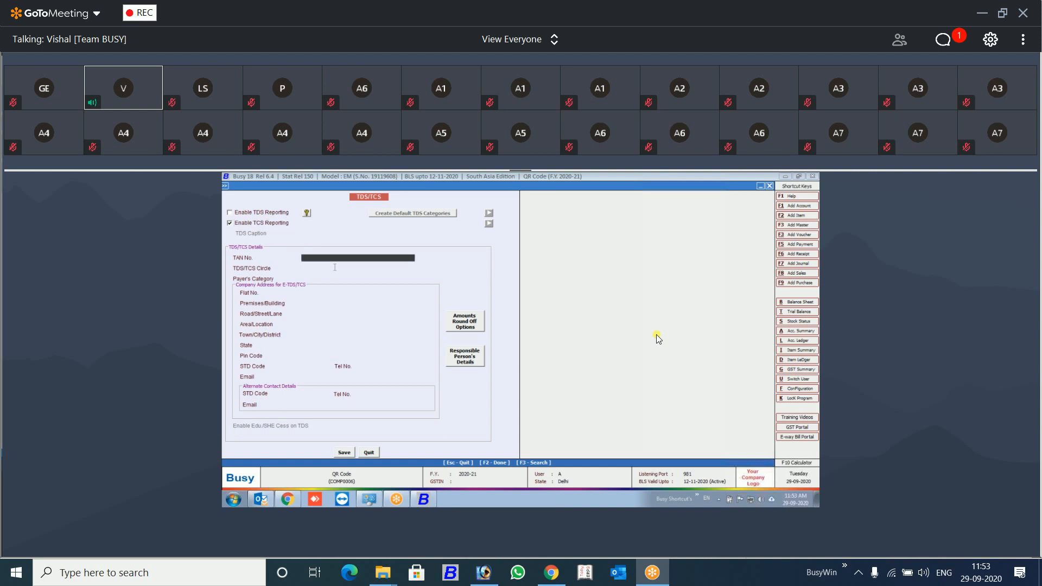
pyautogui.click(335, 267)
pyautogui.click(332, 278)
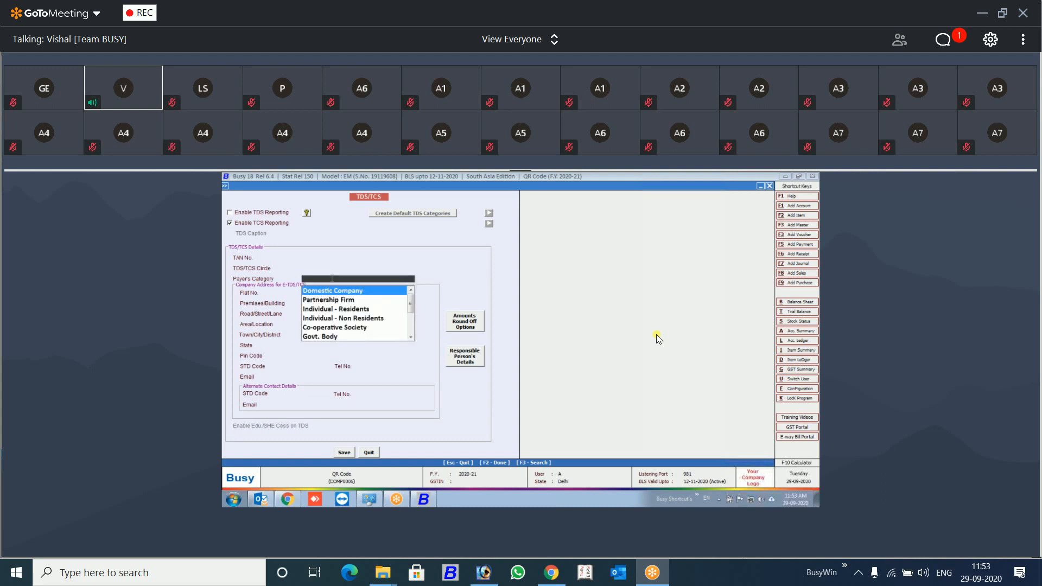
pyautogui.press('Down')
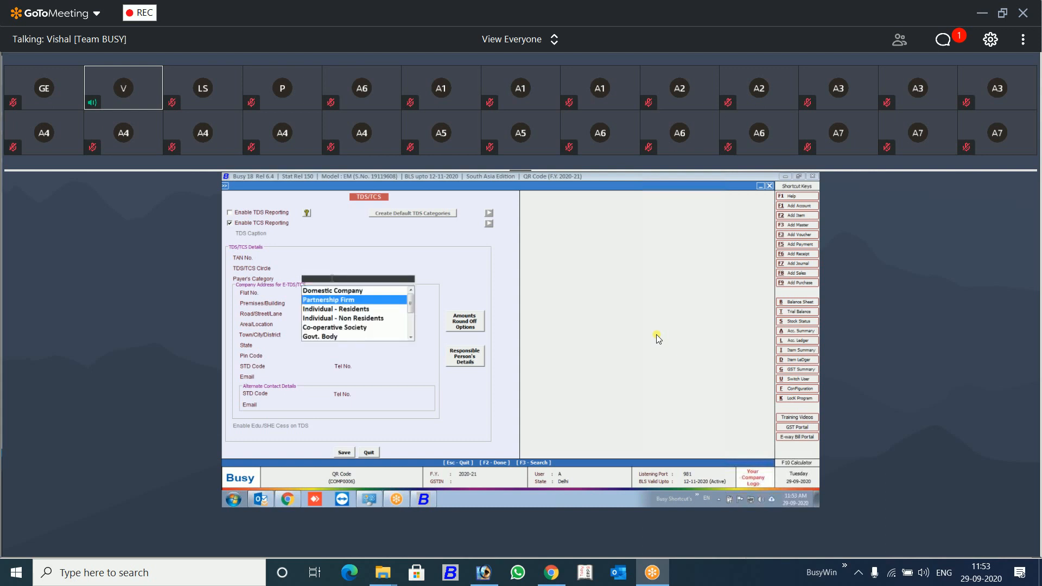
pyautogui.press('Down')
pyautogui.press('Down')
pyautogui.press('Down')
pyautogui.press('Down')
pyautogui.press('Down')
pyautogui.press('Down')
pyautogui.press('Down')
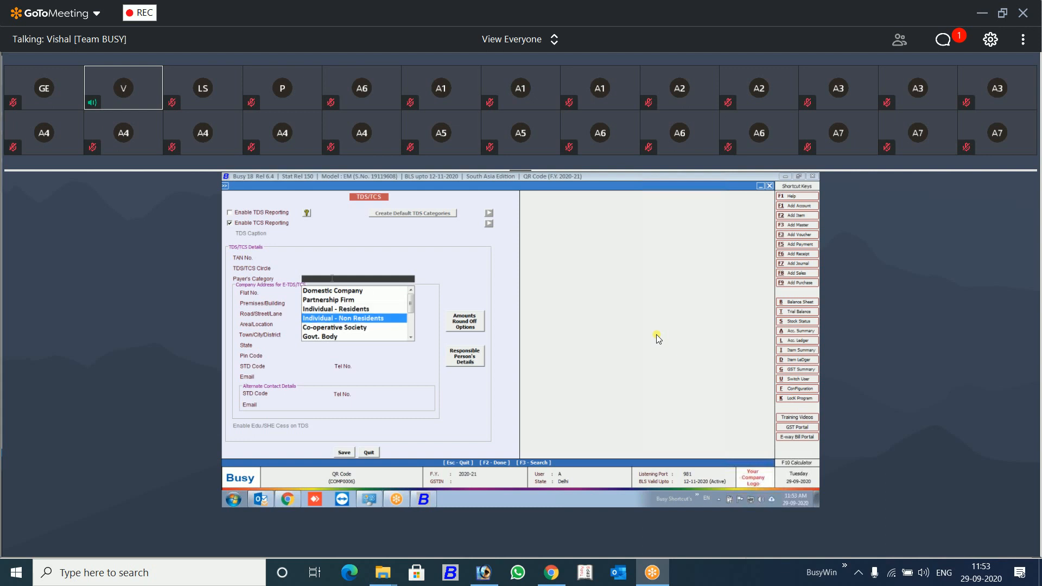
pyautogui.press('Down')
pyautogui.press('Down')
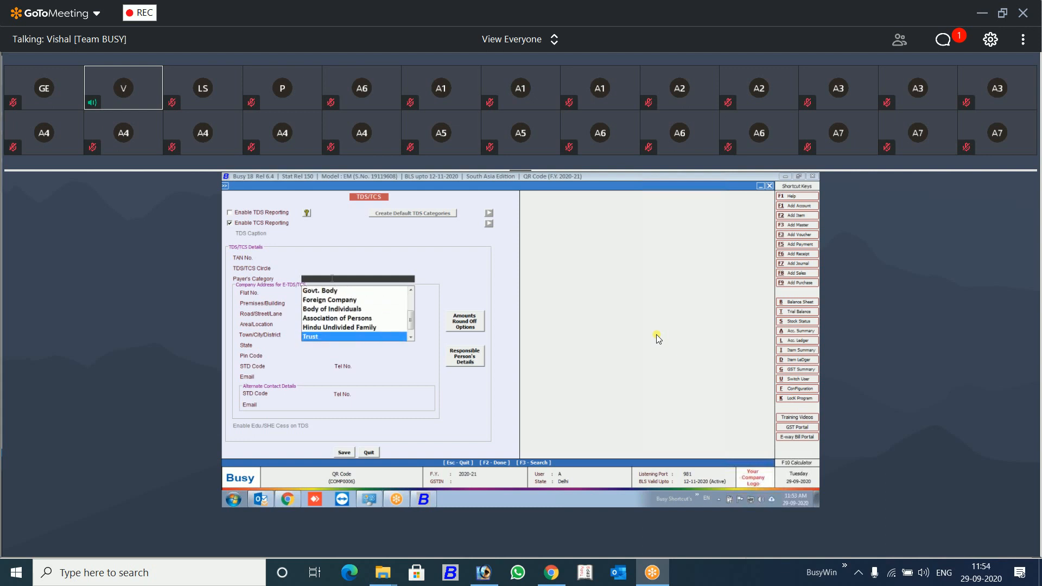
pyautogui.press('Up')
pyautogui.press('Up')
pyautogui.press('Up')
pyautogui.press('Up')
pyautogui.press('Up')
pyautogui.press('Up')
pyautogui.press('Up')
pyautogui.press('Up')
pyautogui.press('Up')
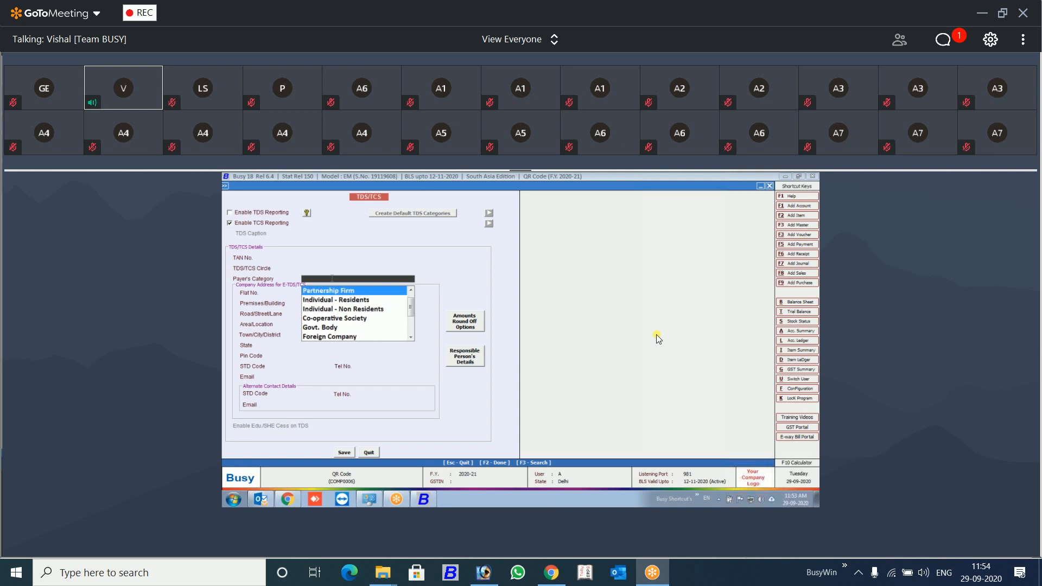
pyautogui.press('Down')
pyautogui.press('Return')
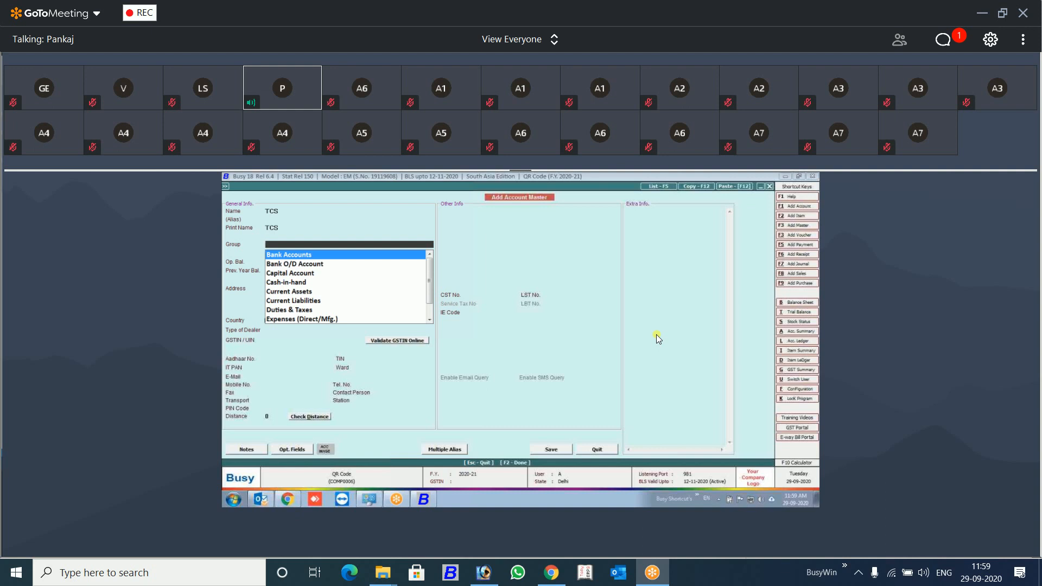
# Assign the new TCS account to the Duties & Taxes group and keep the default opening and previous year balances
pyautogui.write('Du')
pyautogui.press('Return')
pyautogui.press('Return')
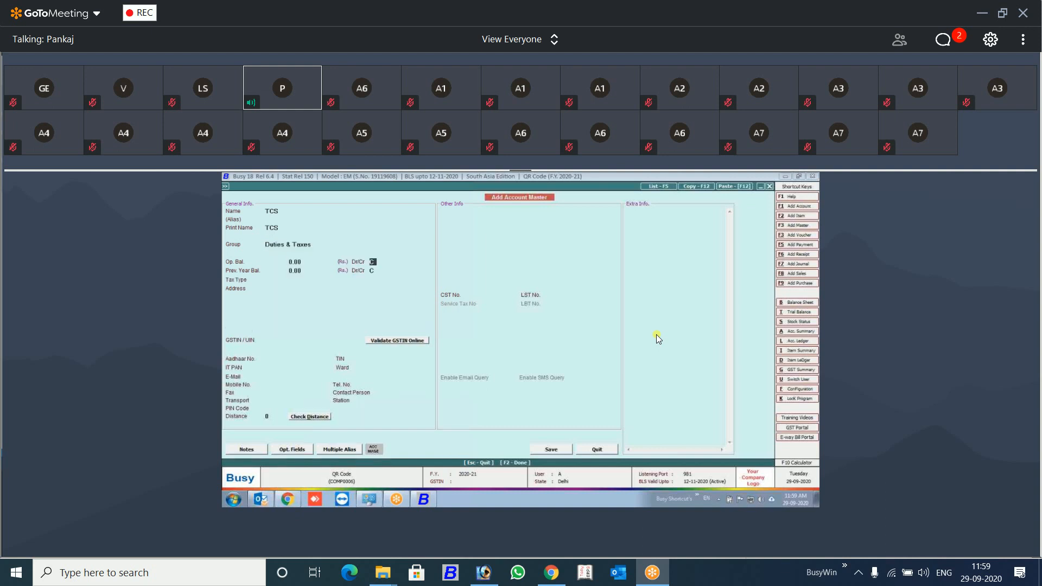
pyautogui.press('Return')
pyautogui.press('Return')
pyautogui.press('Return')
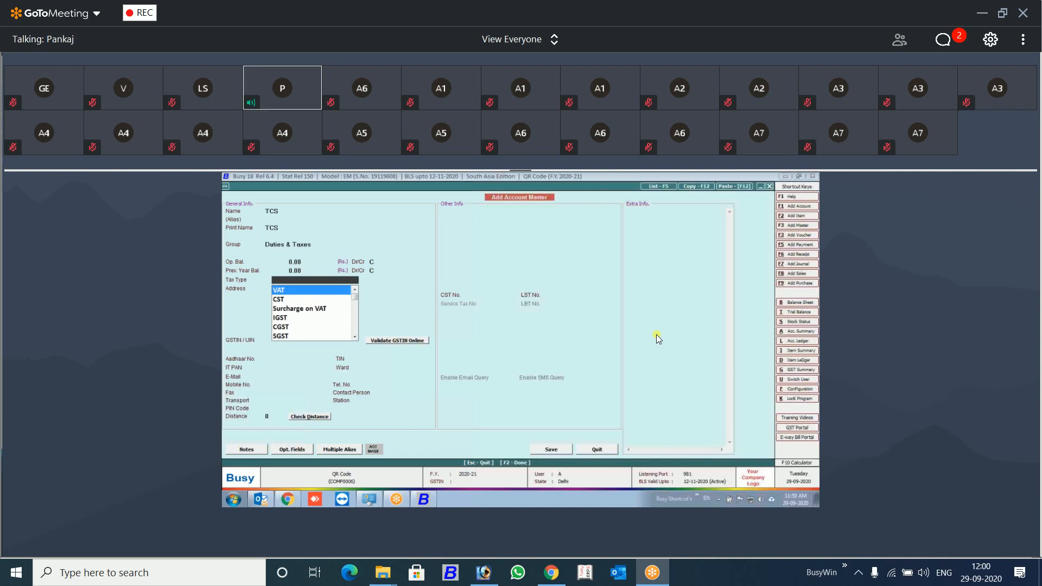
# Set the account's tax type to TCS, then save the account and close the account form
pyautogui.press('Down')
pyautogui.press('Down')
pyautogui.press('Down')
pyautogui.press('Down')
pyautogui.press('Down')
pyautogui.press('Down')
pyautogui.press('Down')
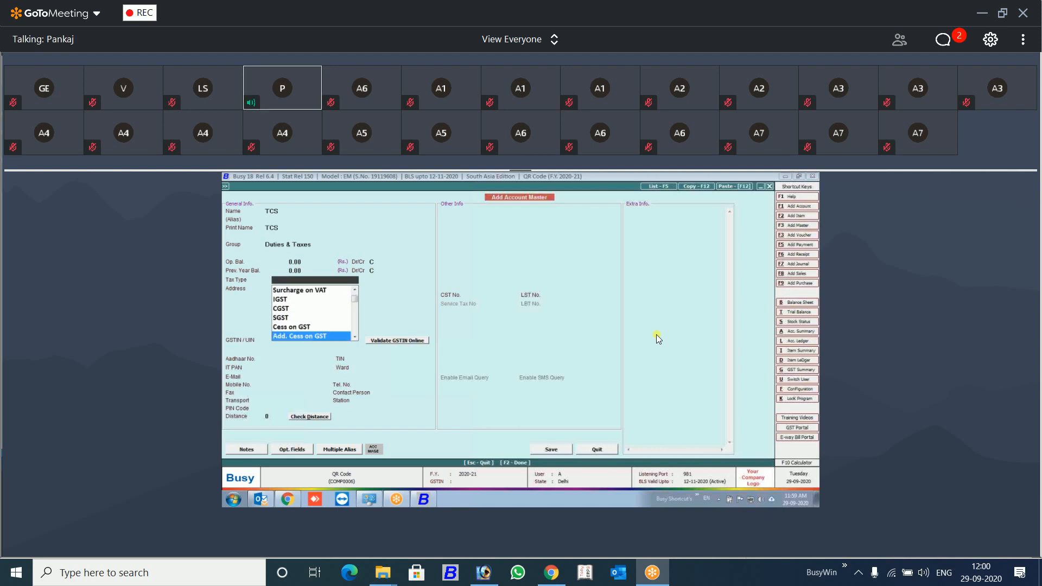
pyautogui.press('Down')
pyautogui.press('Down')
pyautogui.press('Down')
pyautogui.press('Down')
pyautogui.press('Down')
pyautogui.press('Down')
pyautogui.press('Down')
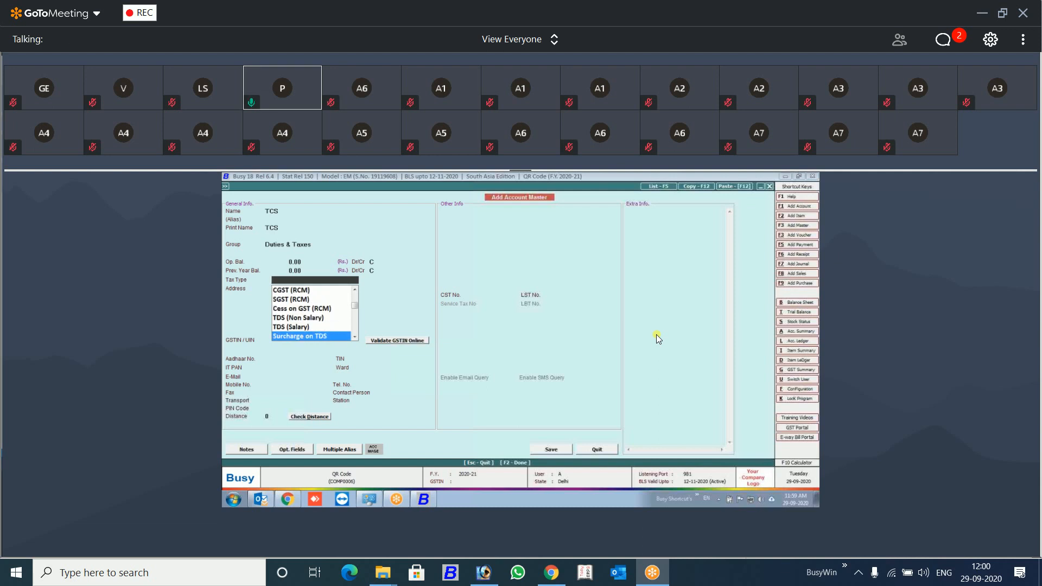
pyautogui.press('Down')
pyautogui.press('Down')
pyautogui.press('Down')
pyautogui.press('Down')
pyautogui.press('Down')
pyautogui.press('Down')
pyautogui.press('Down')
pyautogui.press('Down')
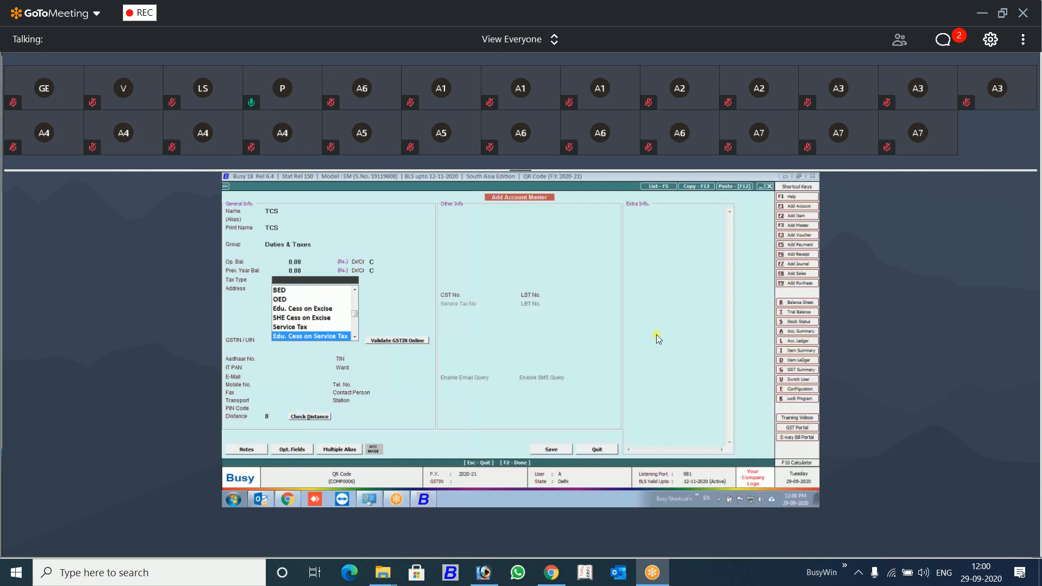
pyautogui.press('Down')
pyautogui.press('Down')
pyautogui.press('Down')
pyautogui.press('Down')
pyautogui.press('Down')
pyautogui.press('Down')
pyautogui.press('Down')
pyautogui.press('Down')
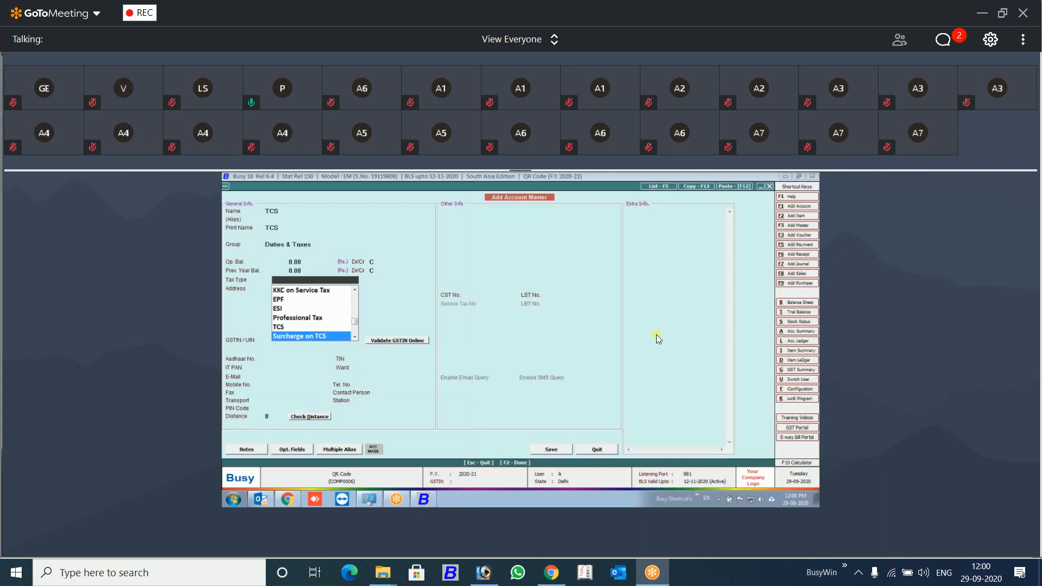
pyautogui.press('Up')
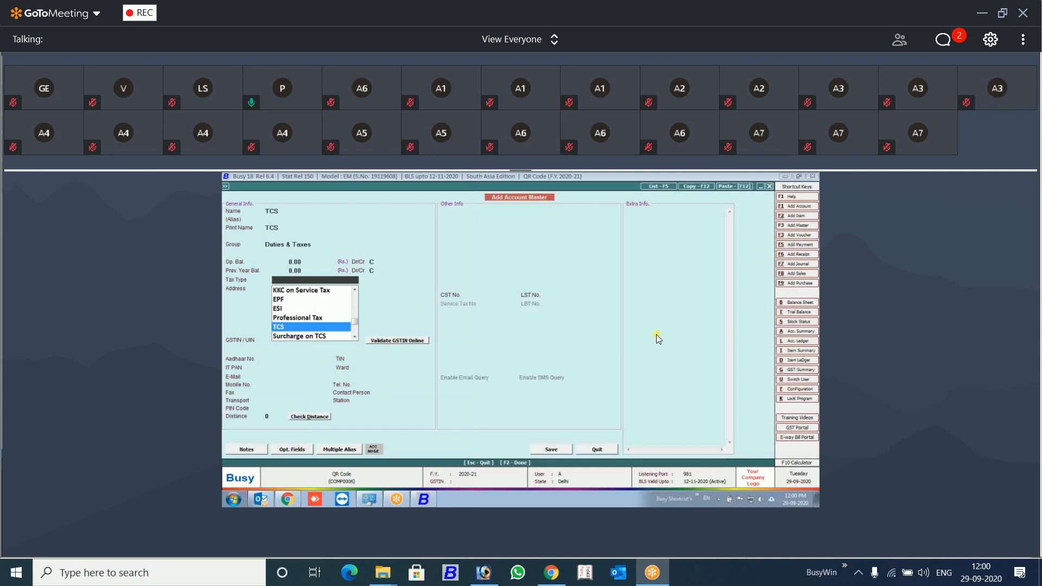
pyautogui.press('Return')
pyautogui.press('Return')
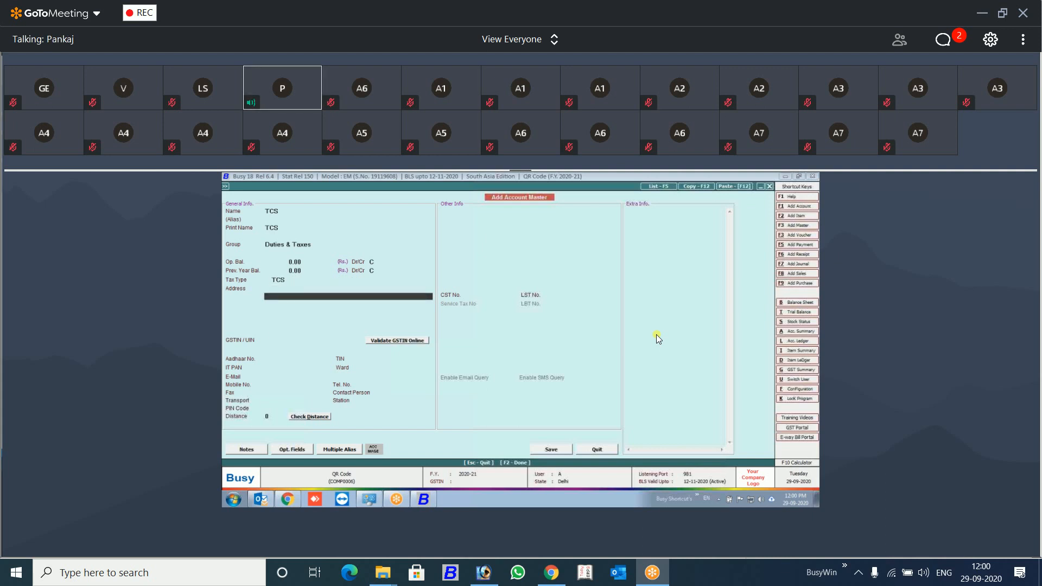
pyautogui.click(547, 449)
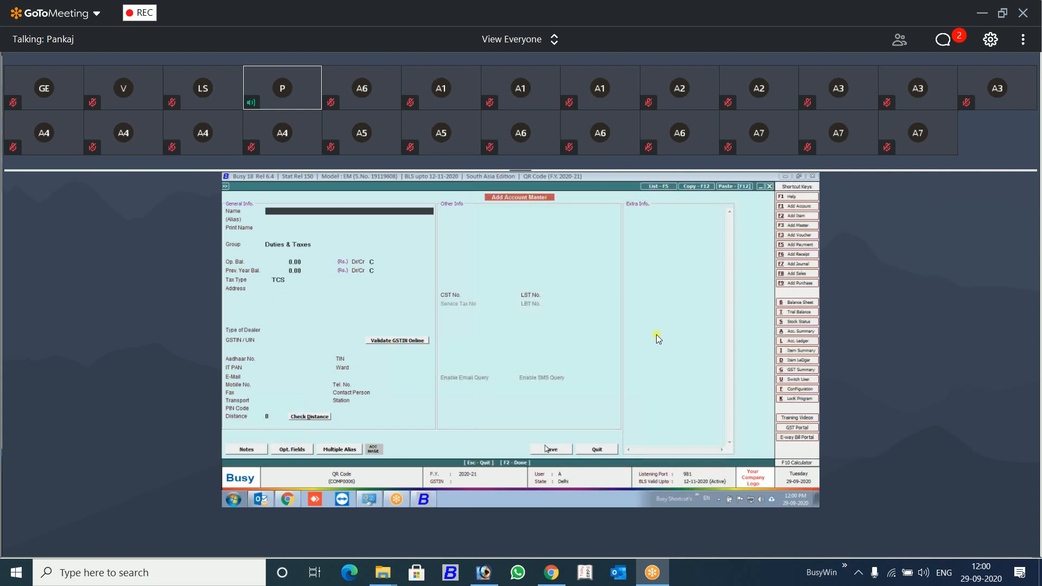
pyautogui.press('Escape')
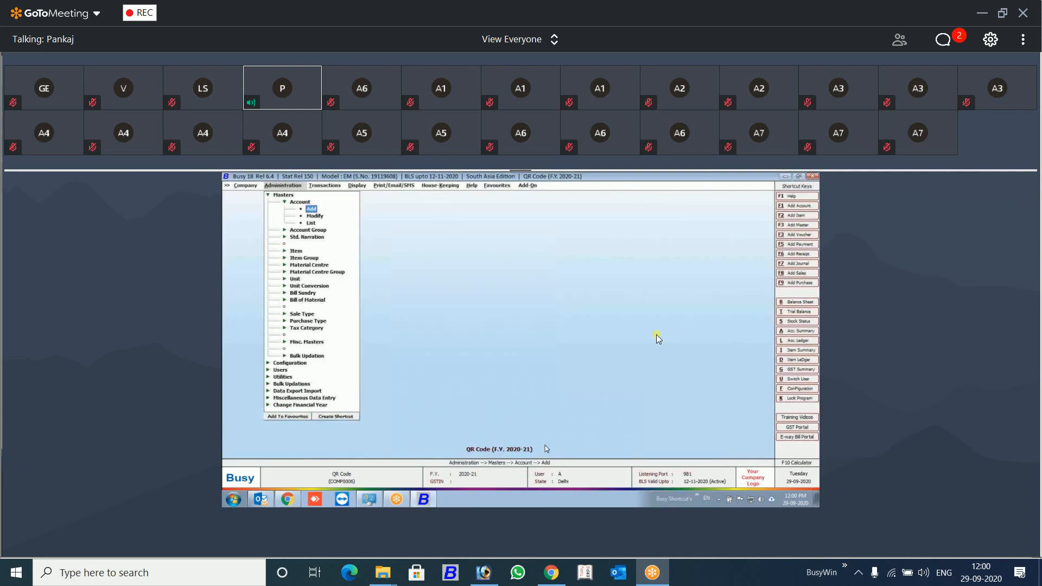
# Open the form for adding a new Bill Sundry master
pyautogui.press('Down')
pyautogui.press('Down')
pyautogui.press('Down')
pyautogui.press('Down')
pyautogui.press('Down')
pyautogui.press('Down')
pyautogui.press('Down')
pyautogui.press('Down')
pyautogui.press('Down')
pyautogui.press('Down')
pyautogui.press('Down')
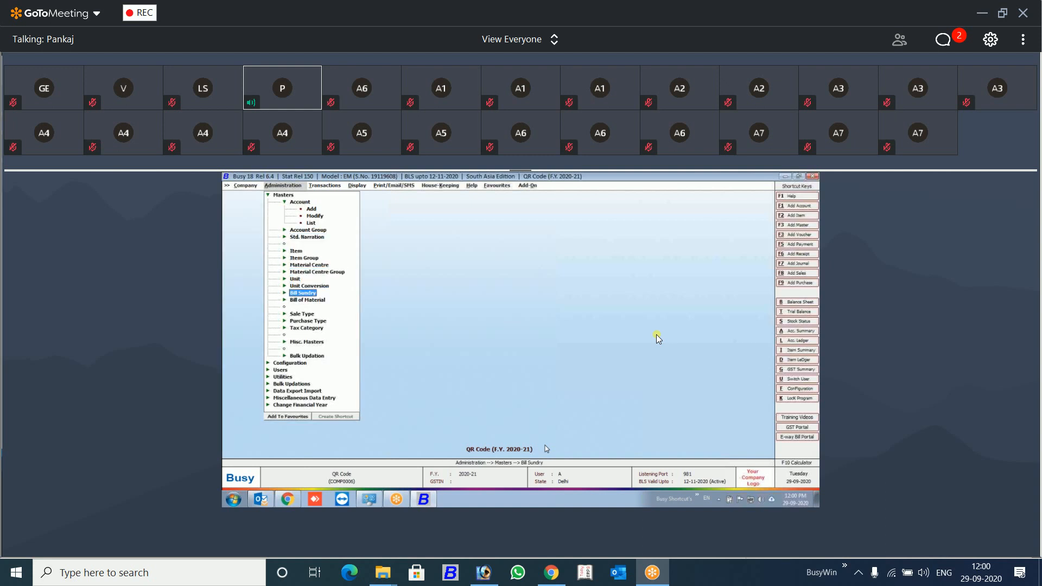
pyautogui.press('Return')
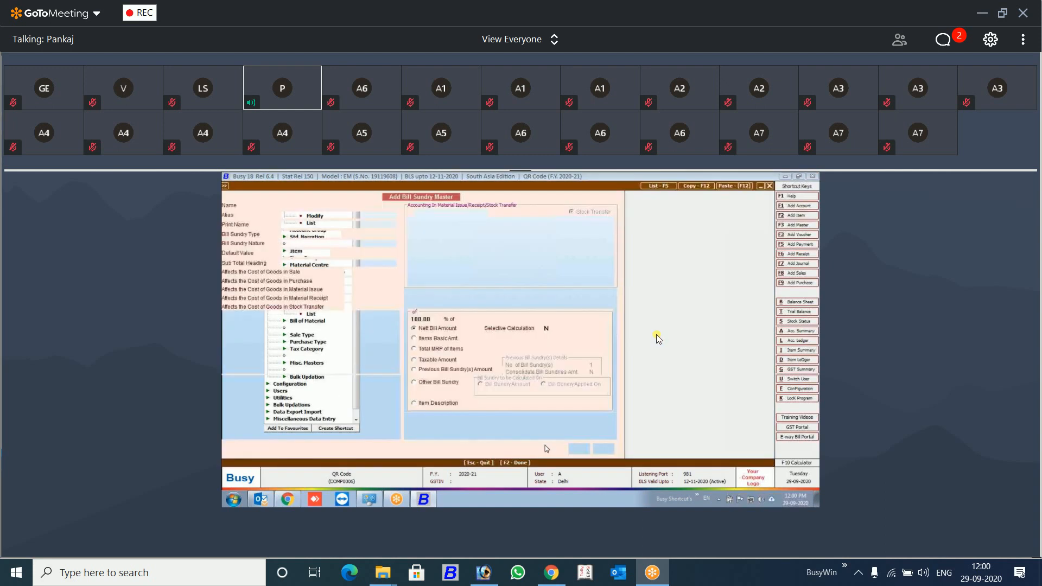
# Name the bill sundry TCS, with type Additive and nature Others
pyautogui.write('TCS')
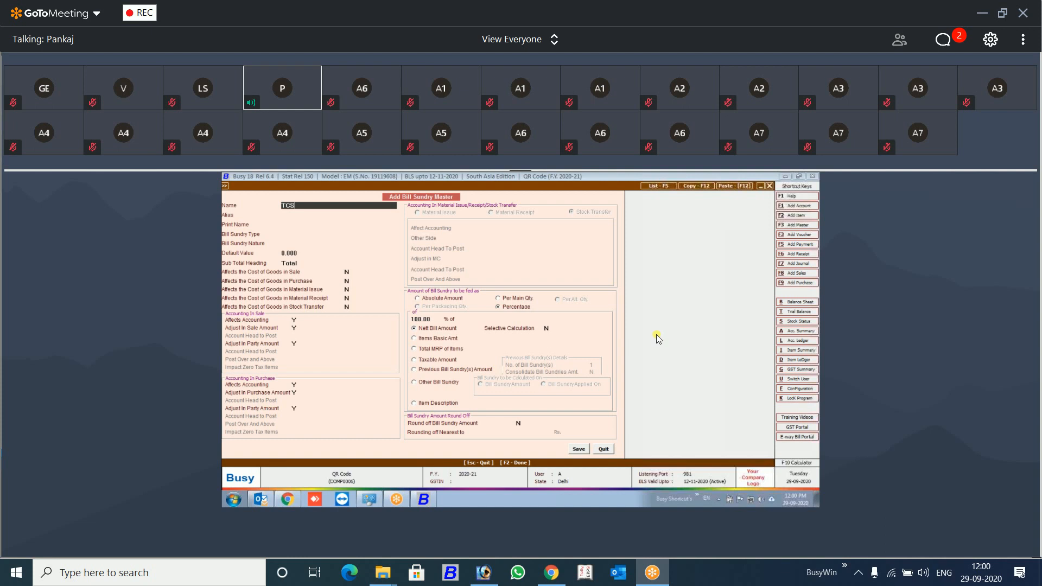
pyautogui.press('Return')
pyautogui.press('Return')
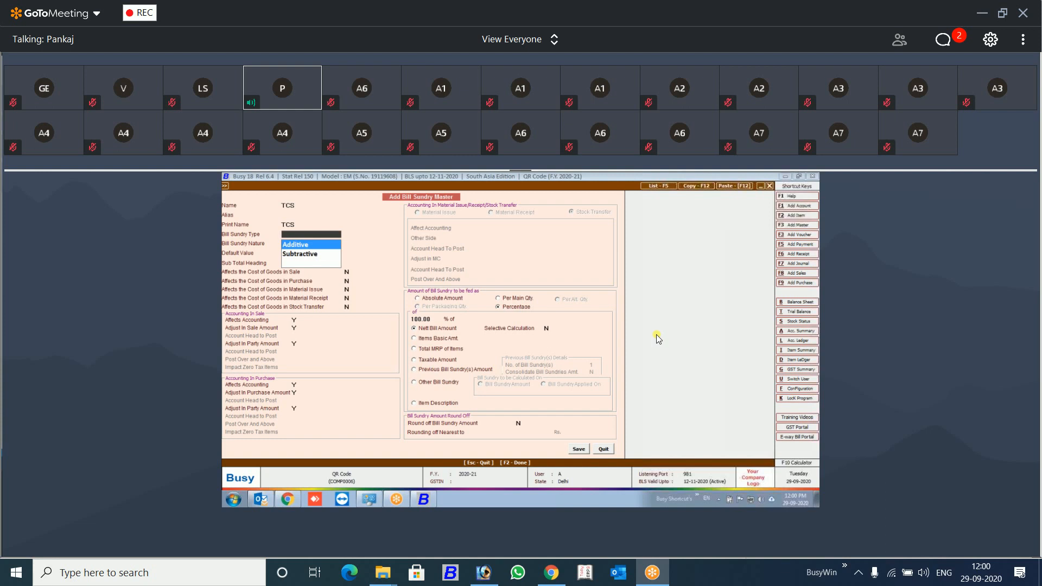
pyautogui.press('Return')
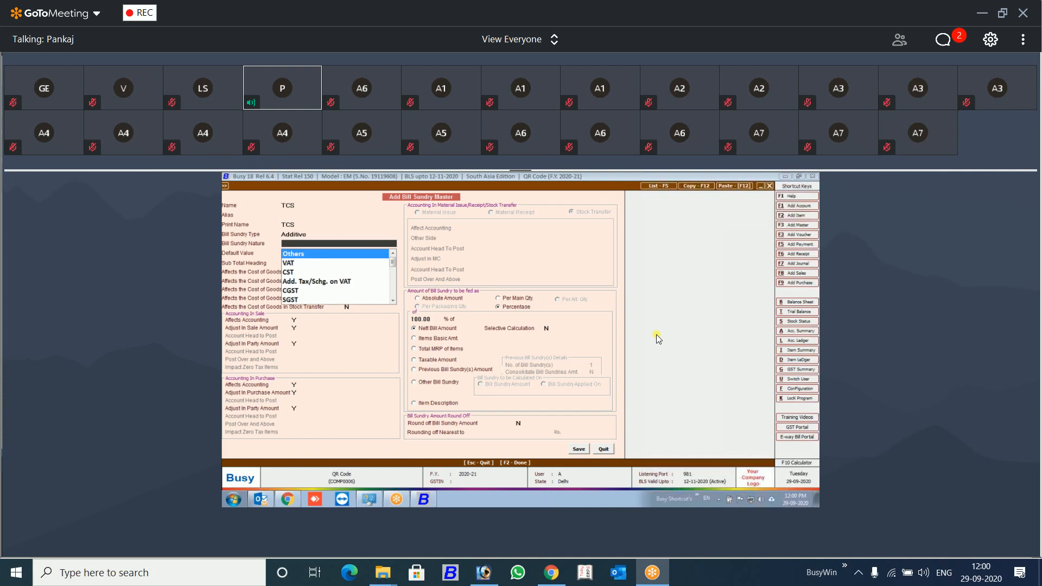
pyautogui.press('Return')
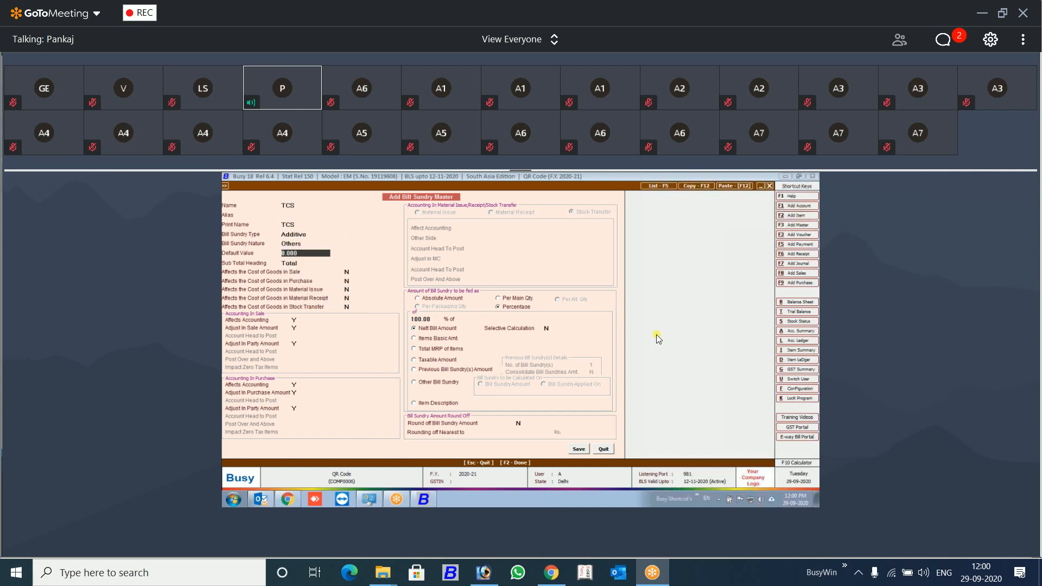
# Keep the default value and cost-of-goods options, and set Adjust in Sale Amount to N in the sale accounting section
pyautogui.press('Return')
pyautogui.press('Return')
pyautogui.press('Return')
pyautogui.press('Return')
pyautogui.press('Return')
pyautogui.press('Return')
pyautogui.press('Return')
pyautogui.press('Return')
pyautogui.write('N')
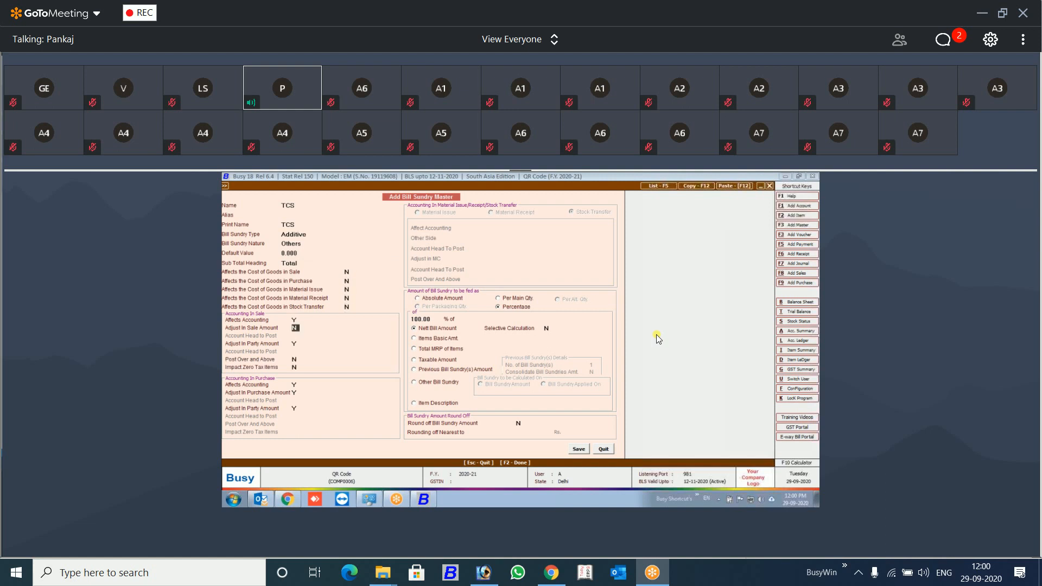
# Choose Specify Acc. Here with TCS as the sale account head to post, and keep Adjust in Party Amount at Y
pyautogui.press('Return')
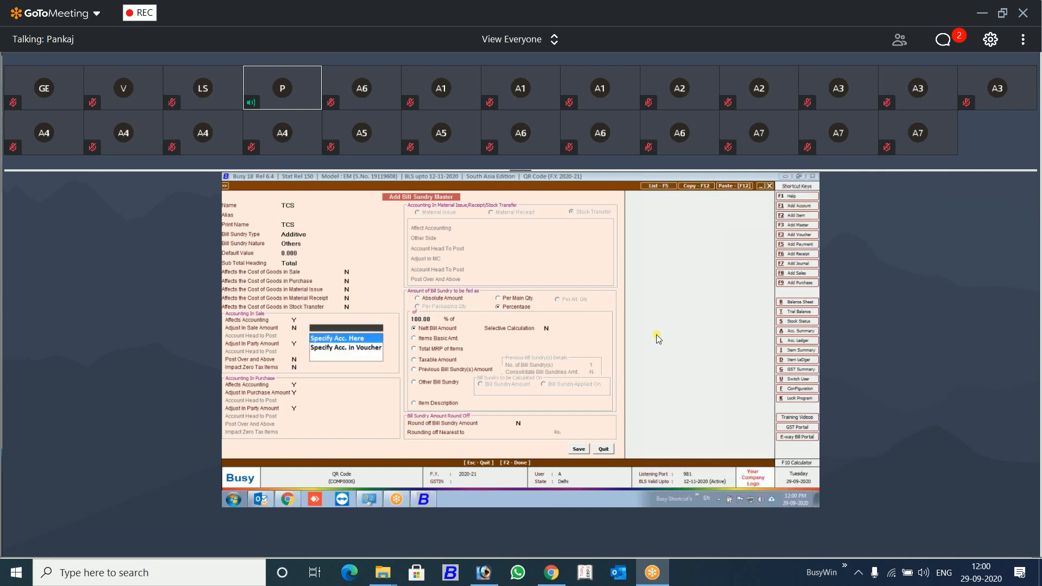
pyautogui.press('Return')
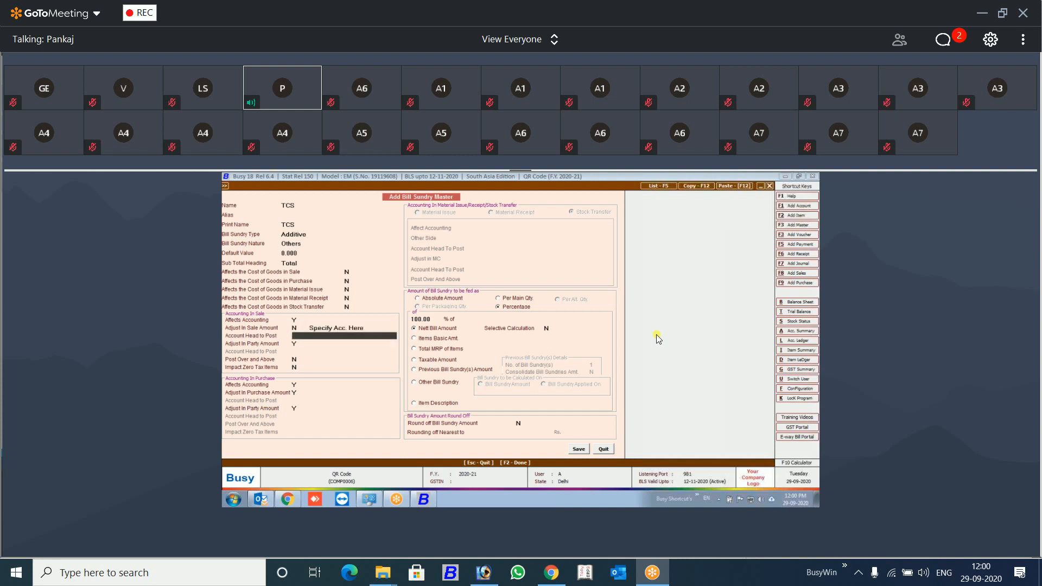
pyautogui.press('Return')
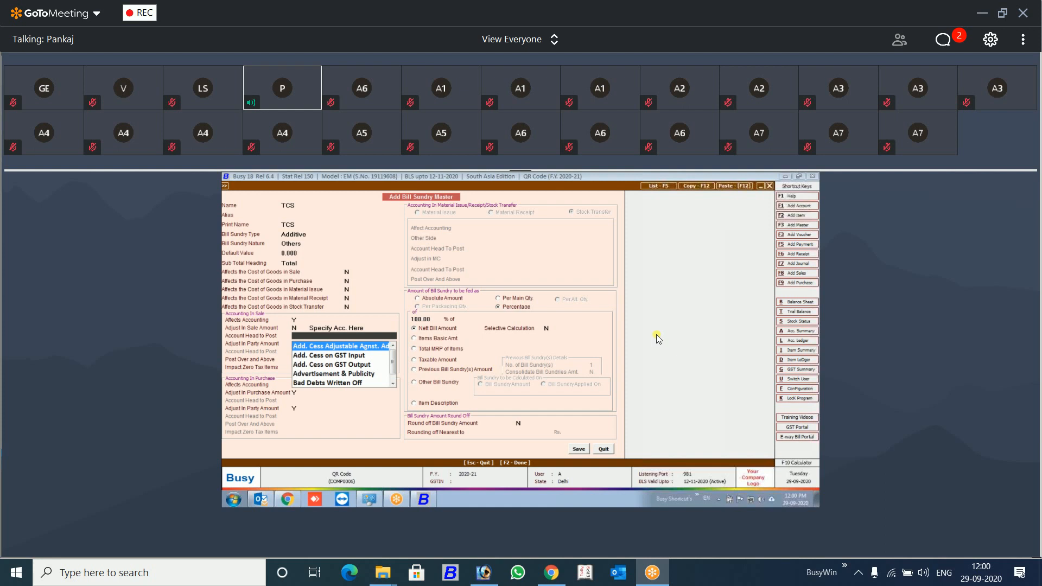
pyautogui.write('TCS')
pyautogui.press('Return')
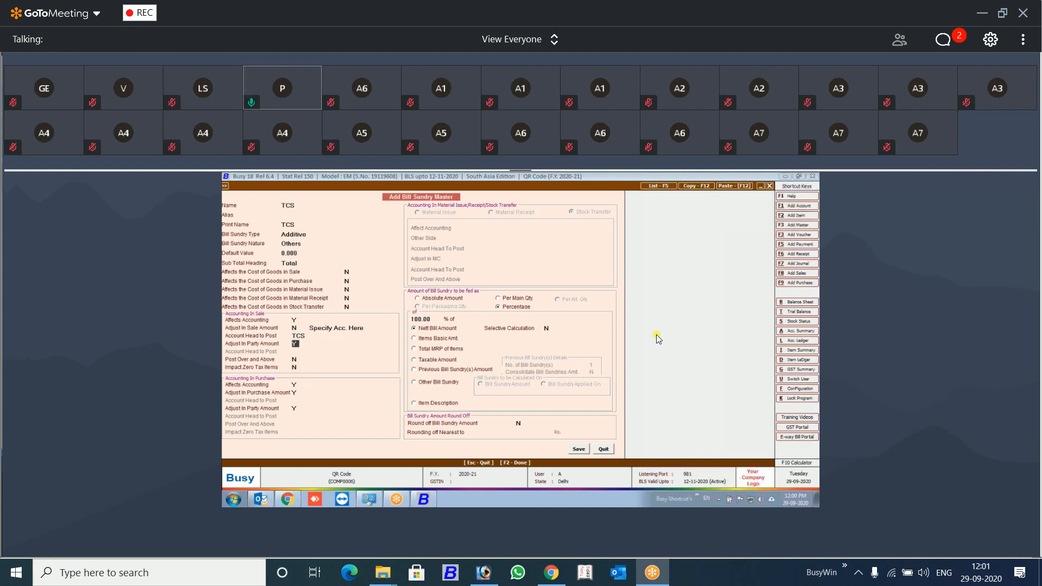
pyautogui.press('Return')
pyautogui.press('Return')
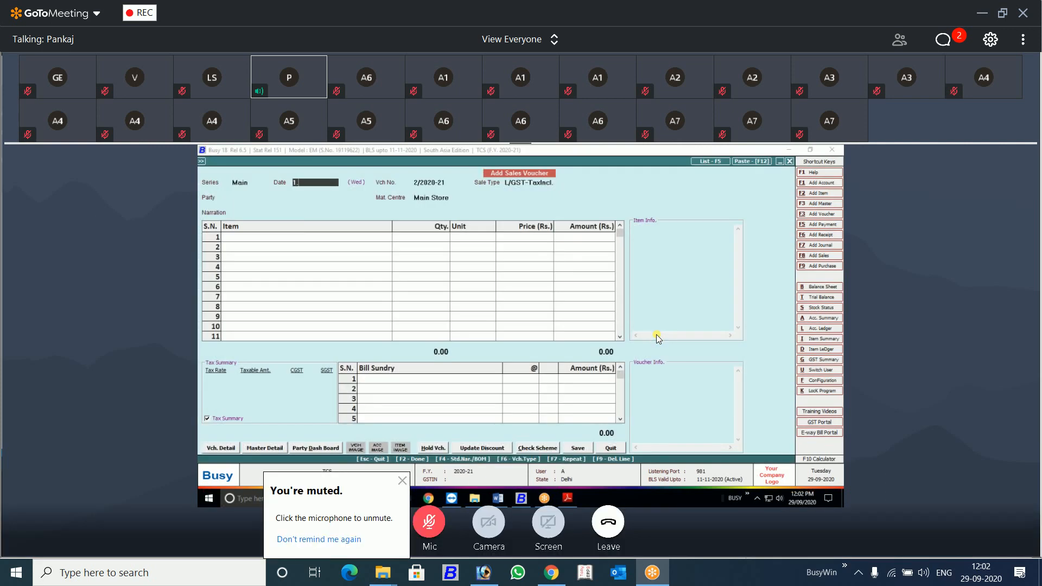
# Date the new sales voucher 01-10-2020
pyautogui.write('10')
pyautogui.press('Return')
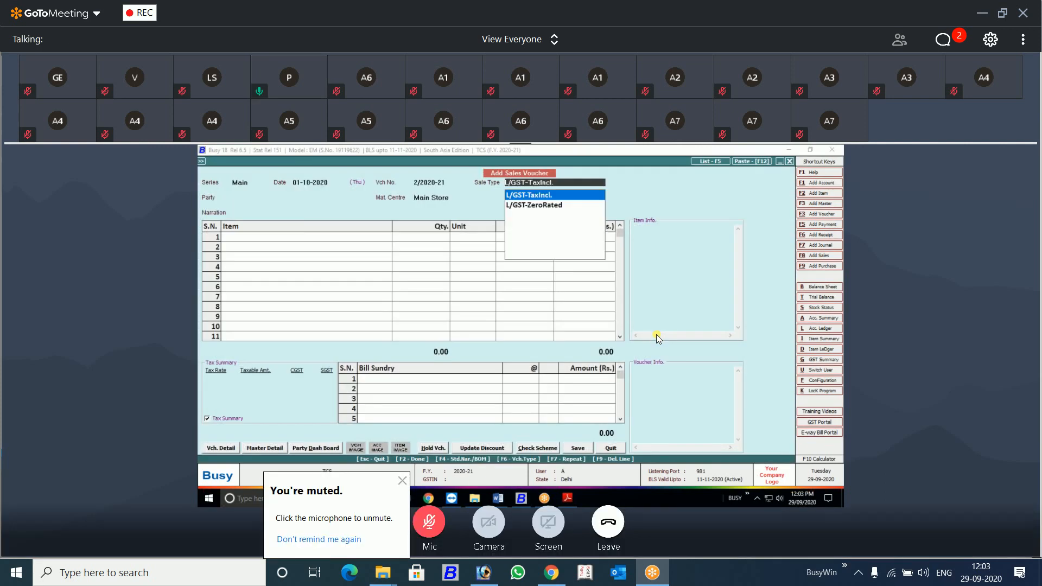
# Select Busy Infotech Pvt. Ltd. as the voucher's party and change the sale type to L/GST-12%
pyautogui.press('Return')
pyautogui.press('Return')
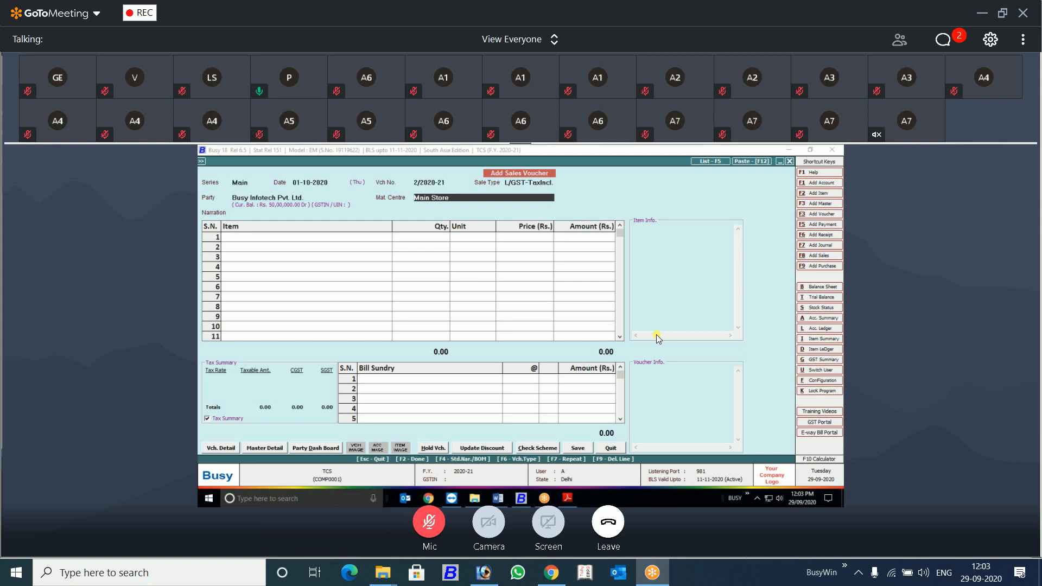
pyautogui.hotkey('shift', 'Tab')
pyautogui.hotkey('shift', 'Tab')
pyautogui.write('12')
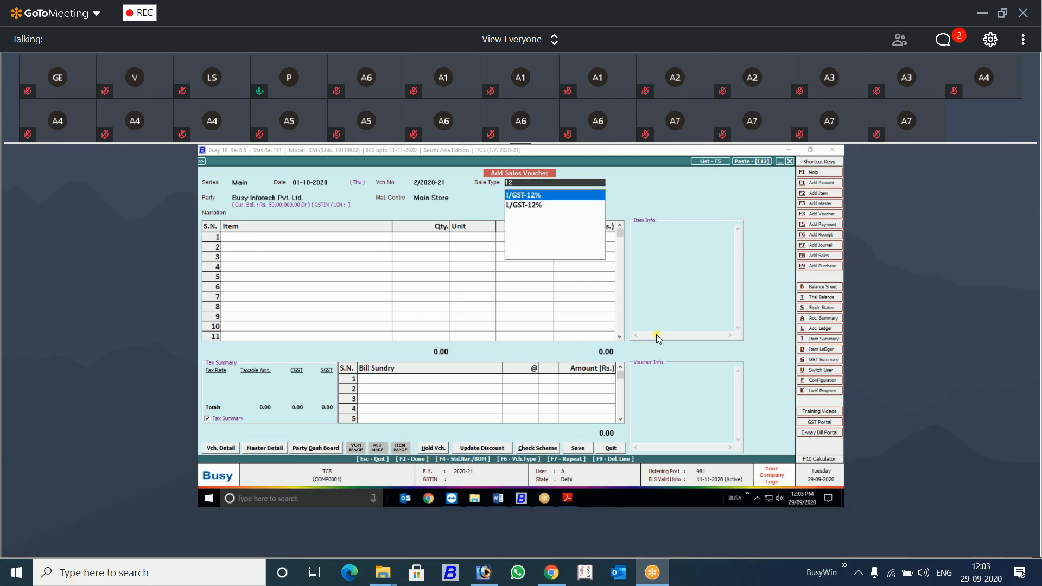
pyautogui.press('Down')
pyautogui.press('Return')
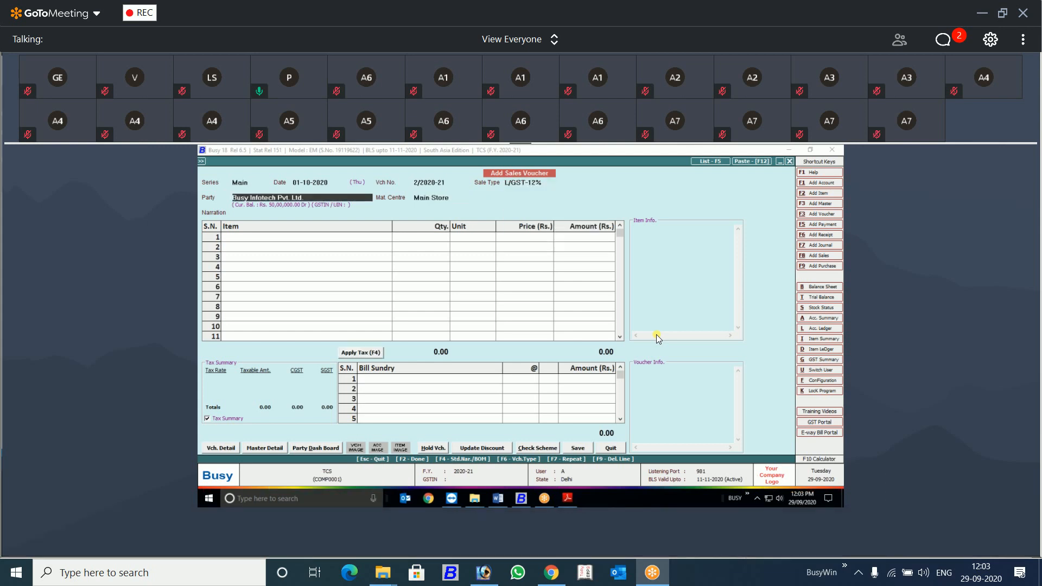
# Recheck the voucher header, keeping the date 01-10-2020, the party and the Main Store material centre
pyautogui.press('Return')
pyautogui.hotkey('shift', 'Tab')
pyautogui.hotkey('shift', 'Tab')
pyautogui.hotkey('shift', 'Tab')
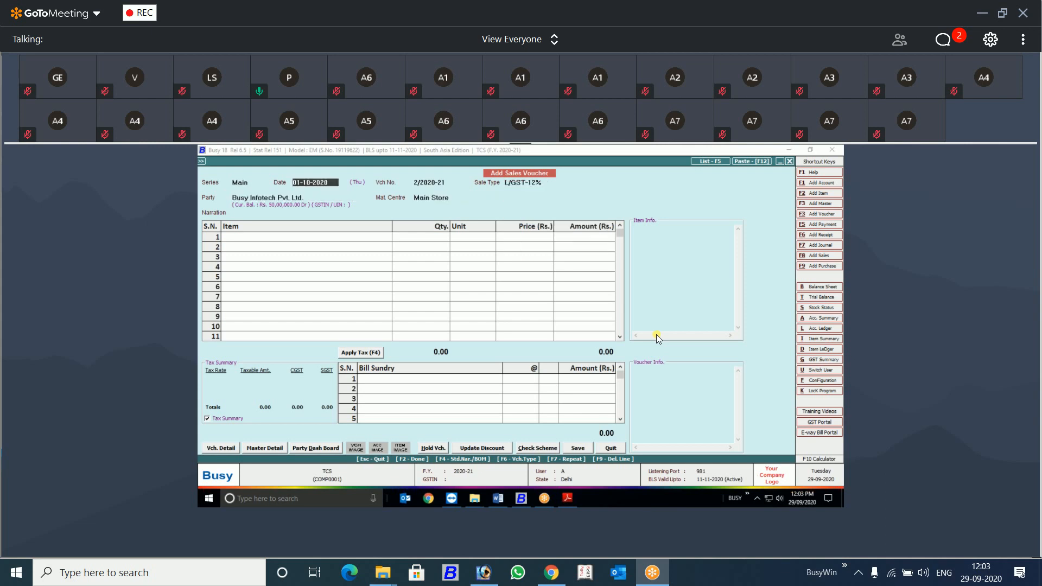
pyautogui.press('Return')
pyautogui.press('Return')
pyautogui.press('Return')
pyautogui.press('Return')
pyautogui.press('Return')
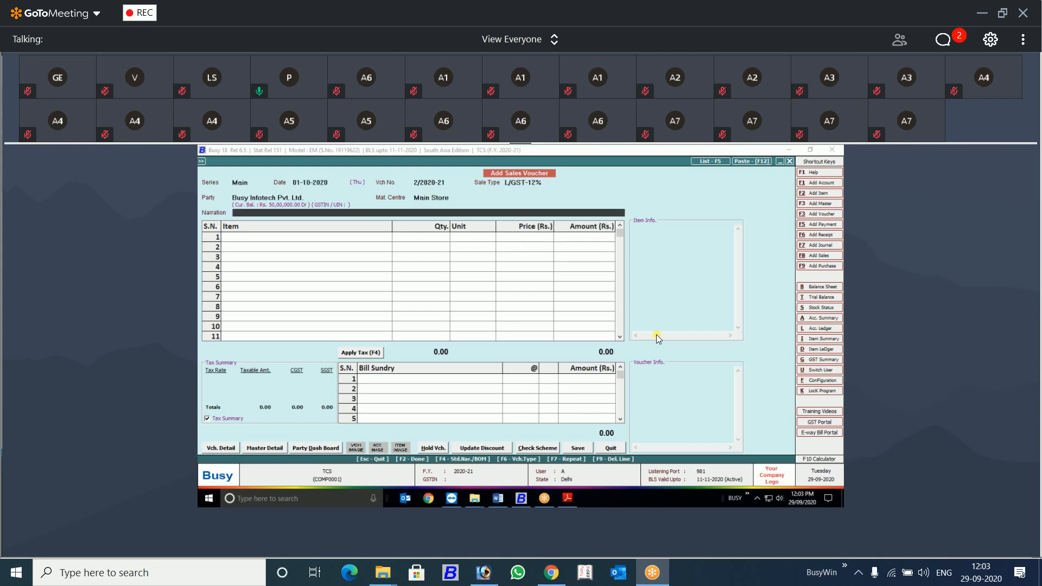
# Enter Item 001 with quantity 10 and price 1,000, allowing its stock to go negative
pyautogui.press('Return')
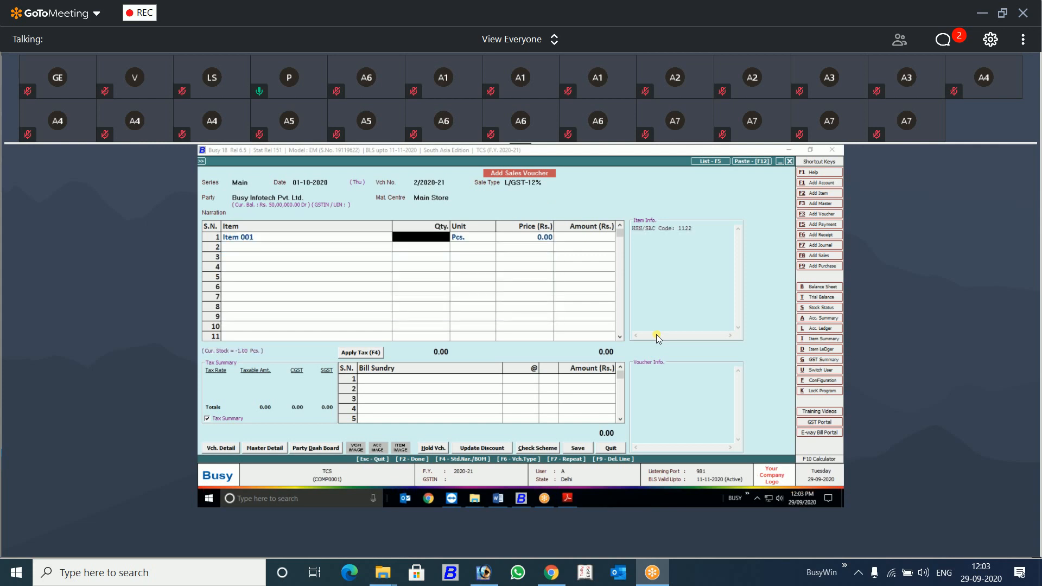
pyautogui.write('10')
pyautogui.press('Return')
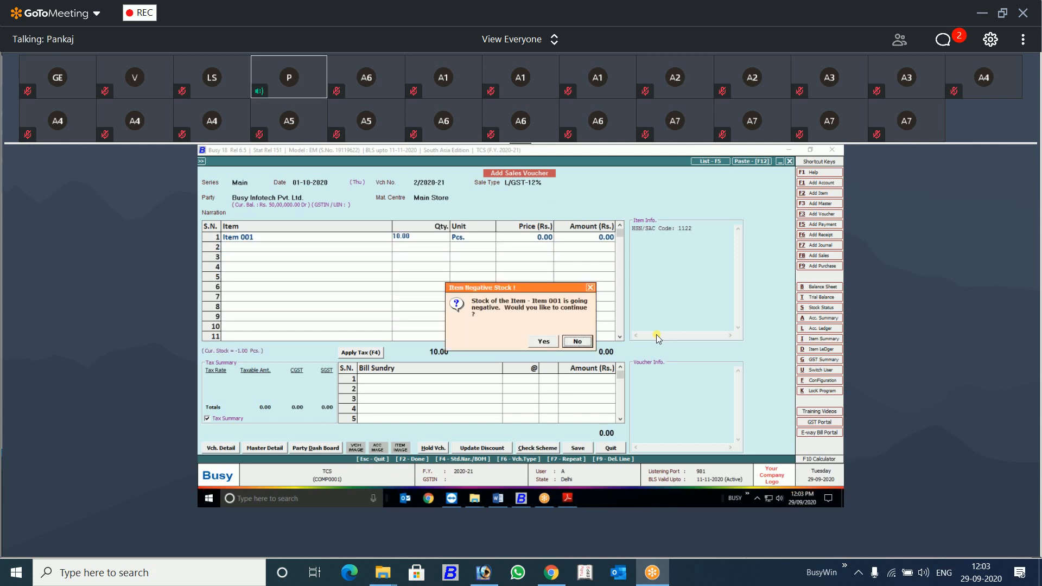
pyautogui.press('Left')
pyautogui.press('Return')
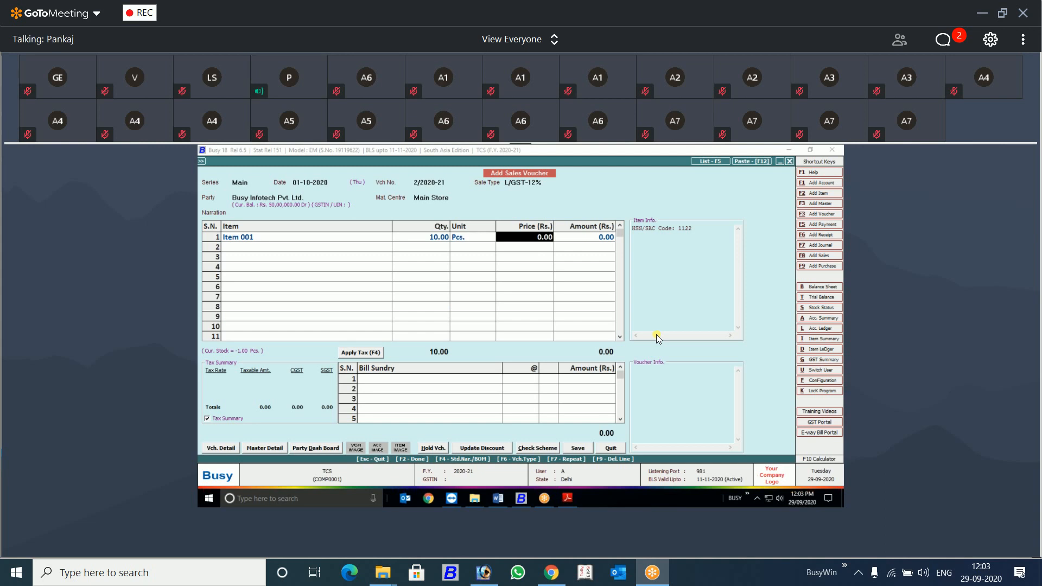
pyautogui.write('1000')
pyautogui.press('Return')
pyautogui.press('Return')
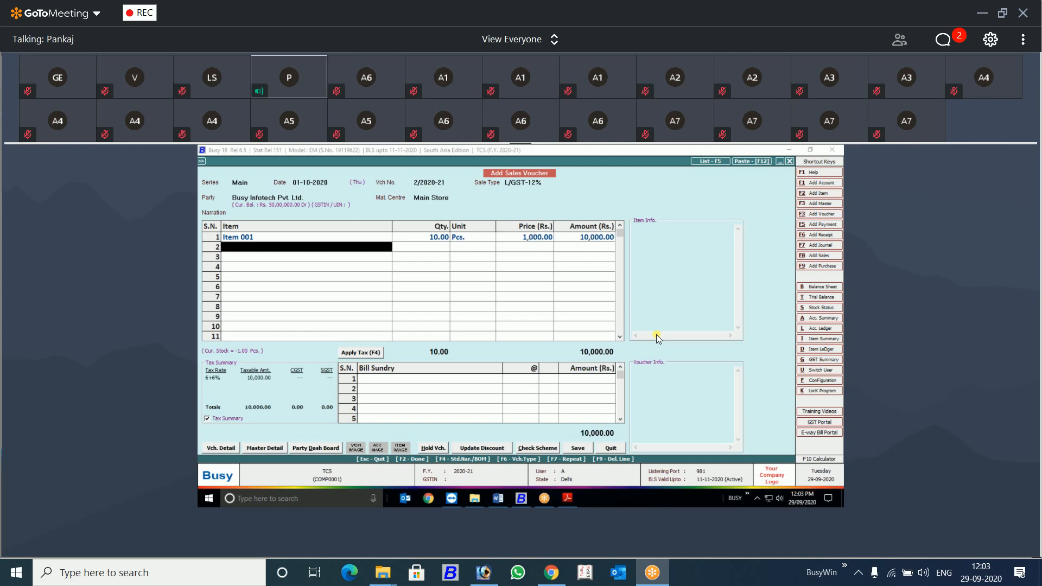
# Apply the 6% CGST and 6% SGST bill sundries, and quit the sales voucher without saving it
pyautogui.press('Return')
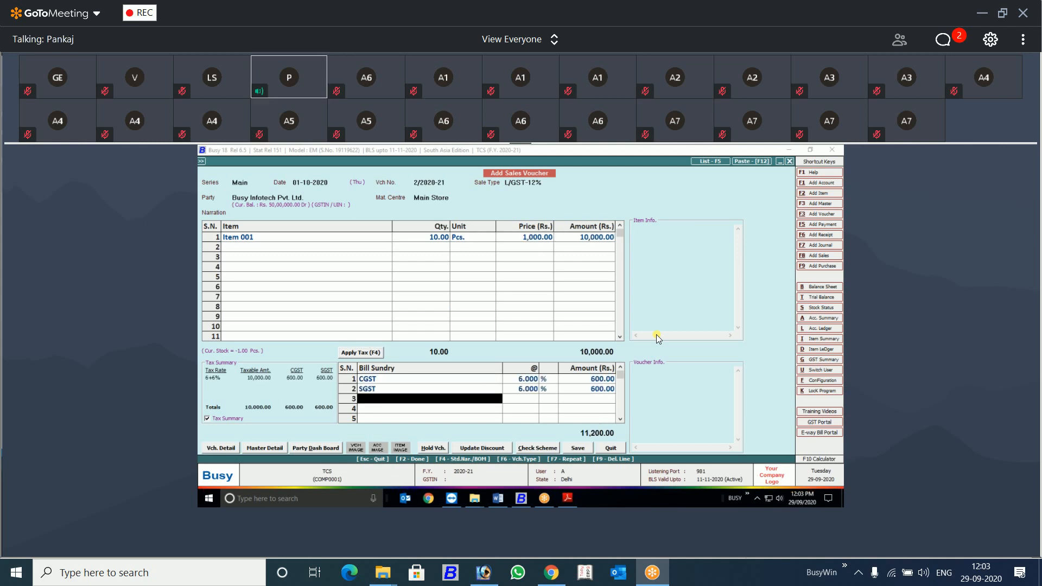
pyautogui.press('Return')
pyautogui.press('Escape')
pyautogui.press('Escape')
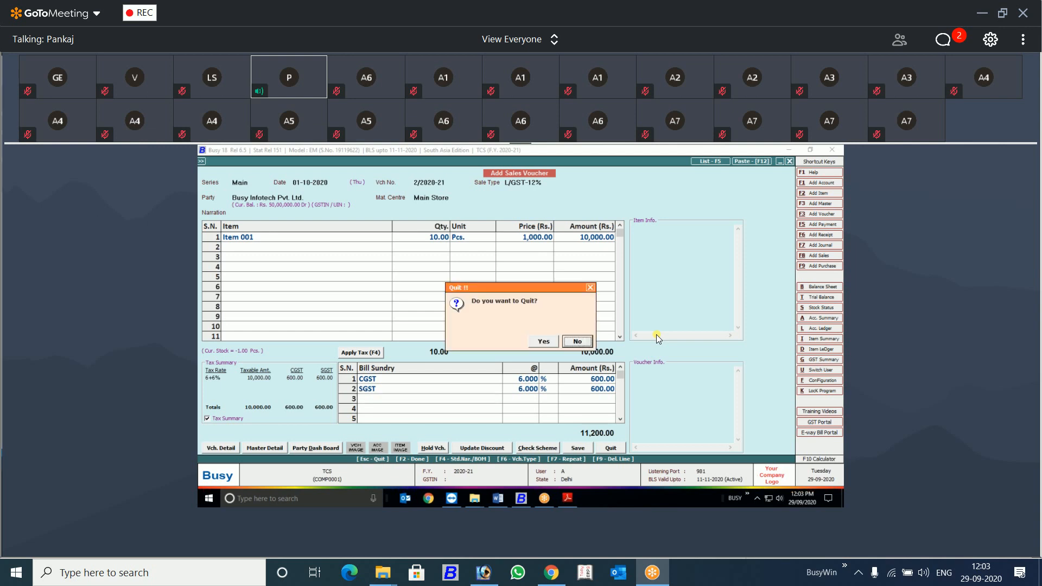
pyautogui.press('y')
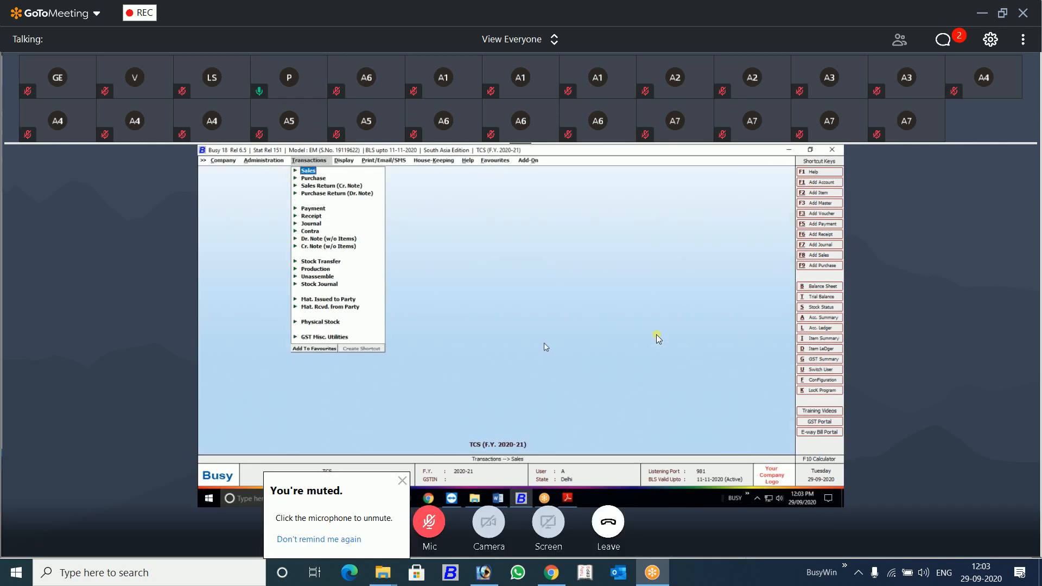
# Enable TCS Reporting in the TDS/TCS section of the company's features and options, and save the setting
pyautogui.hotkey('alt', 'f')
pyautogui.press('Return')
pyautogui.press('Down')
pyautogui.press('Down')
pyautogui.press('Down')
pyautogui.press('Down')
pyautogui.press('Down')
pyautogui.press('Down')
pyautogui.press('Down')
pyautogui.press('Down')
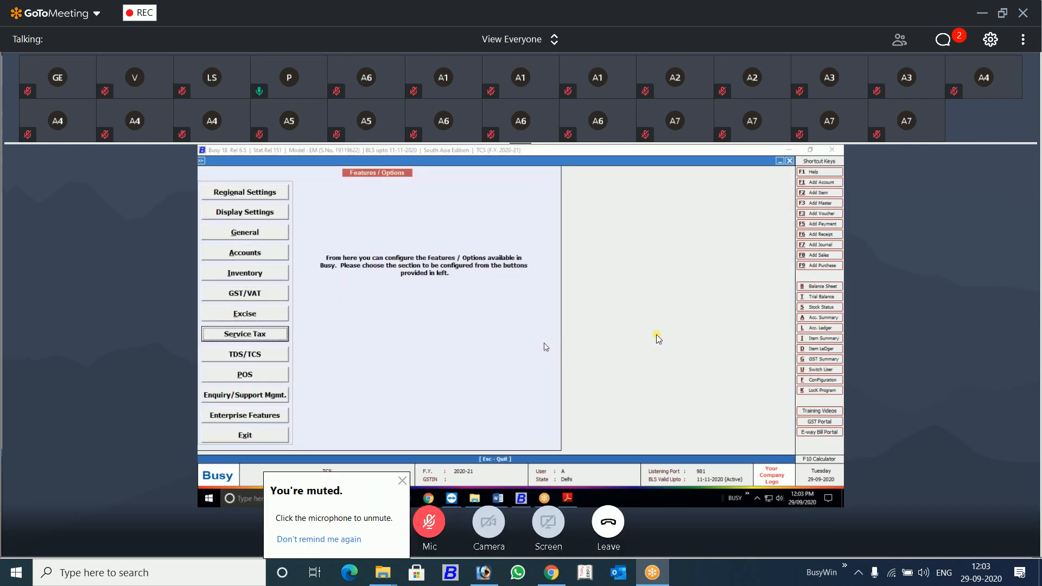
pyautogui.press('Down')
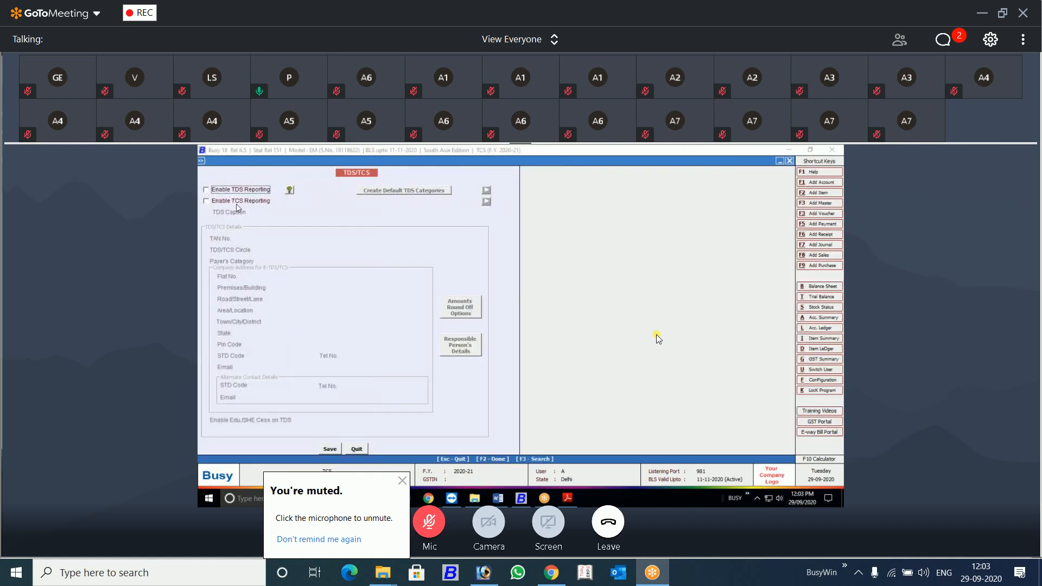
pyautogui.press('space')
pyautogui.press('F2')
pyautogui.press('Return')
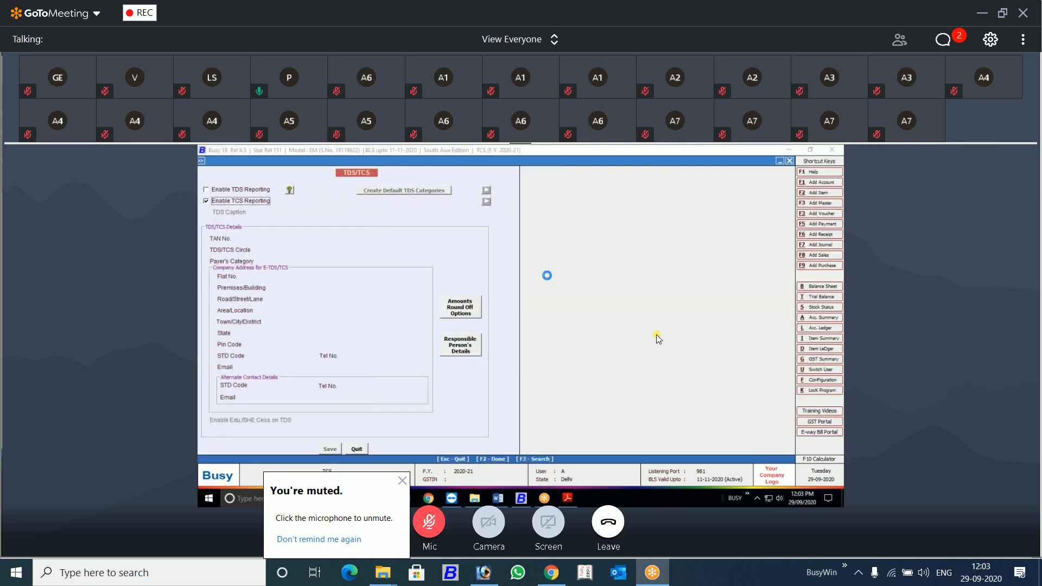
pyautogui.press('Escape')
# Start a new sales voucher with sale type L/GST-TaxIncl. and Busy Infotech Pvt. Ltd. as the party
pyautogui.press('Right')
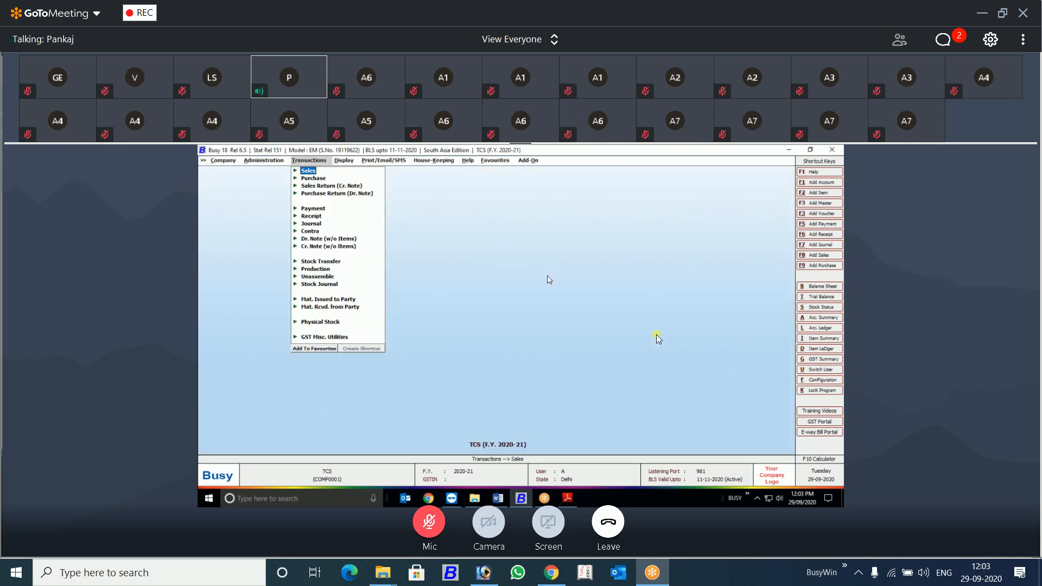
pyautogui.press('Return')
pyautogui.press('Return')
pyautogui.press('Return')
pyautogui.press('Return')
pyautogui.press('Return')
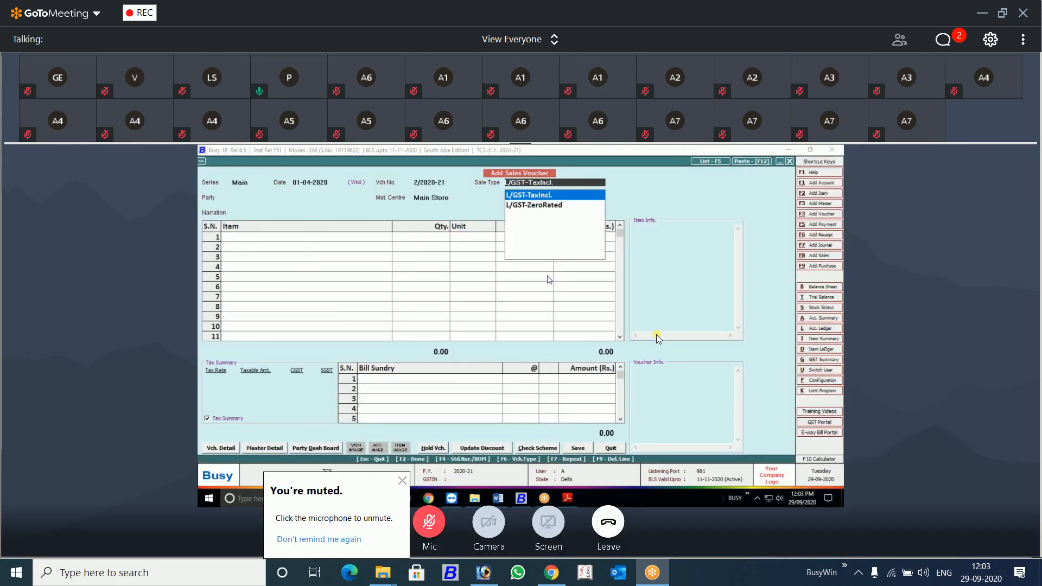
pyautogui.press('Return')
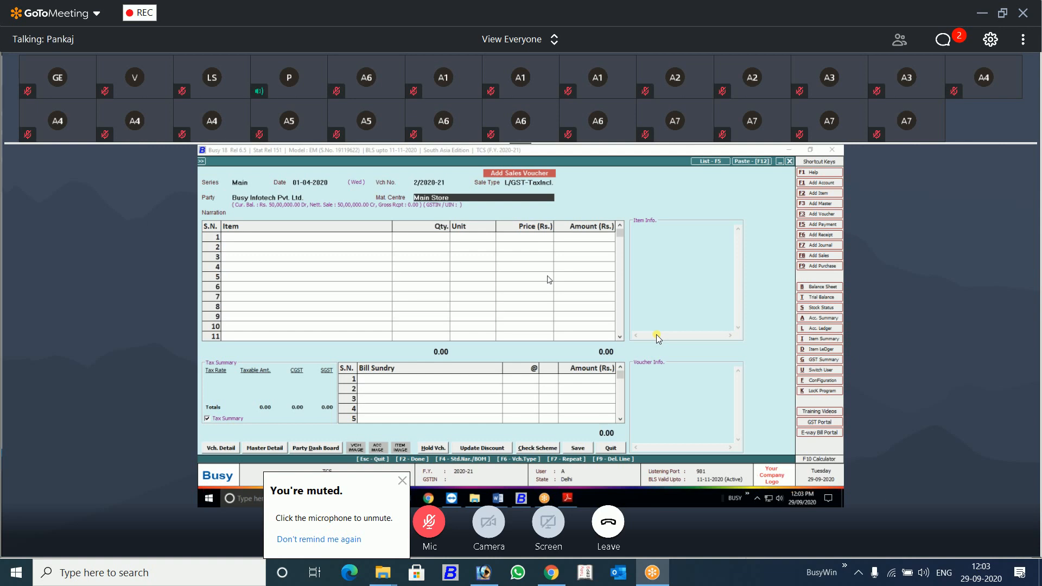
# Change the sales voucher's date to 01-10-2020, keeping the sale type, party and Main Store material centre
pyautogui.press('Escape')
pyautogui.press('Escape')
pyautogui.press('Escape')
pyautogui.write('1-10')
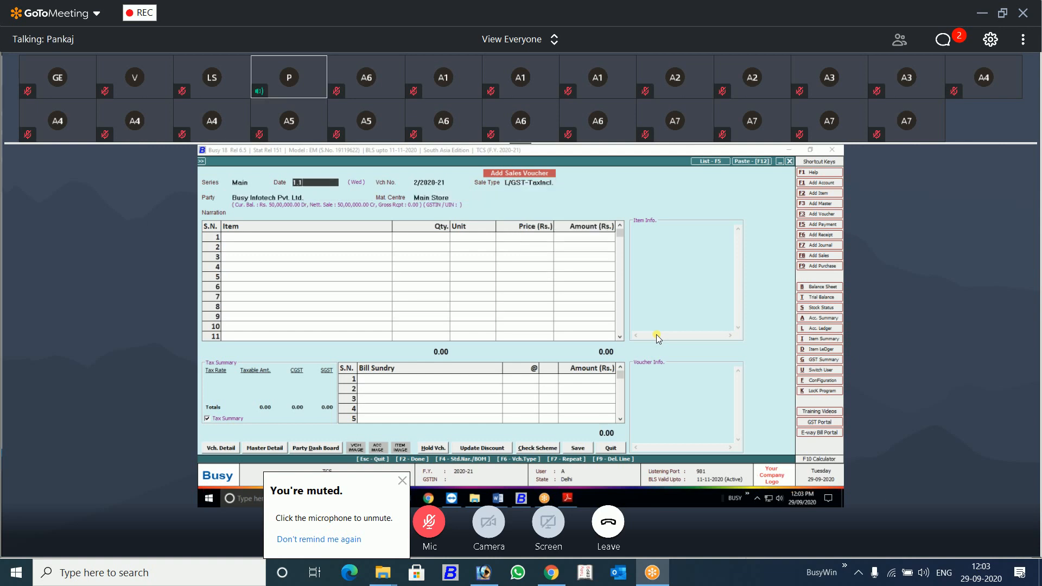
pyautogui.press('Return')
pyautogui.press('Return')
pyautogui.press('Return')
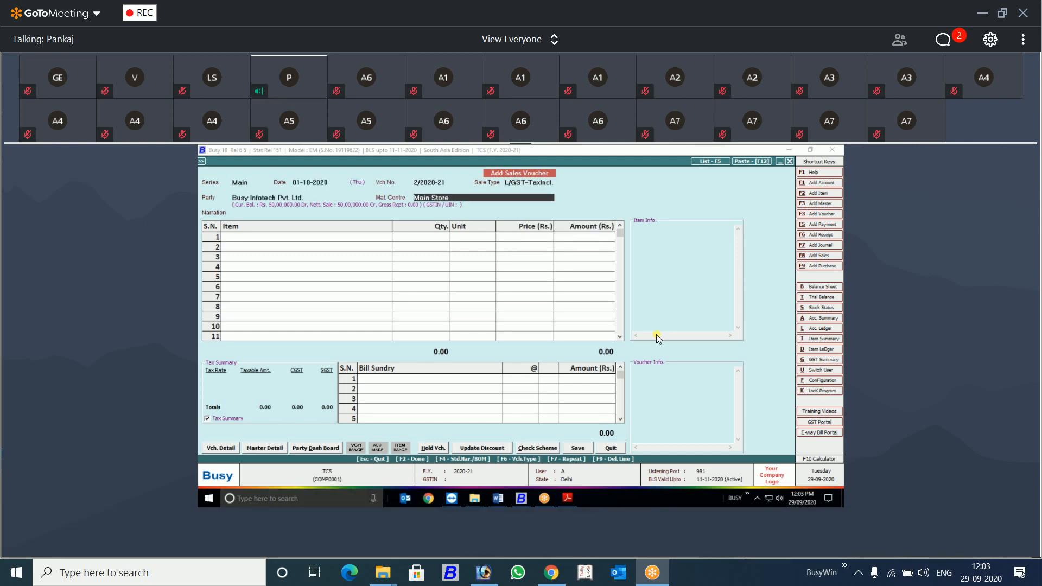
pyautogui.press('Return')
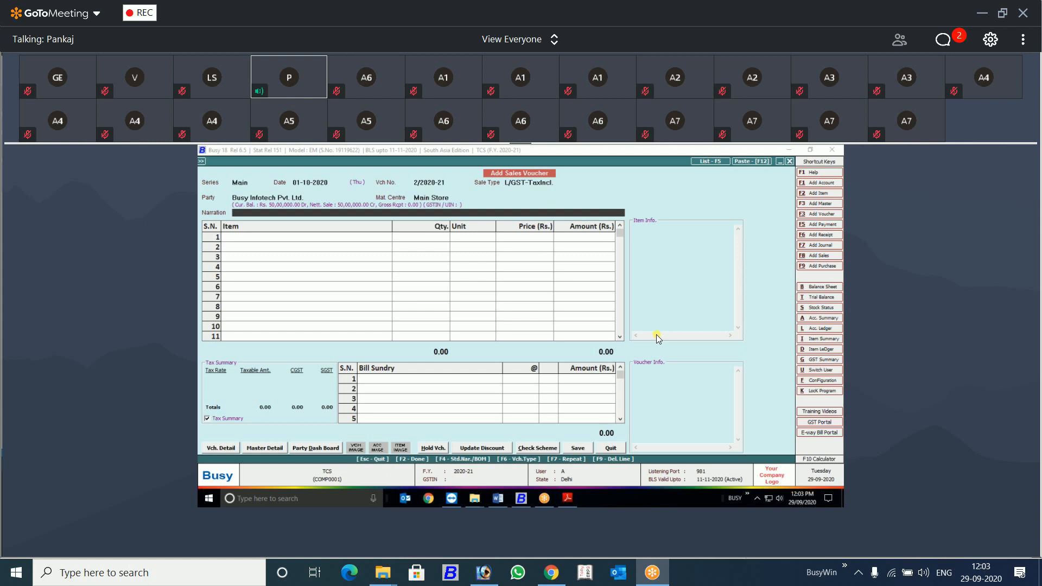
# Enter Item 001 with quantity 1 and price 1,00,000, allowing its stock to go negative
pyautogui.press('Return')
pyautogui.press('Return')
pyautogui.press('Return')
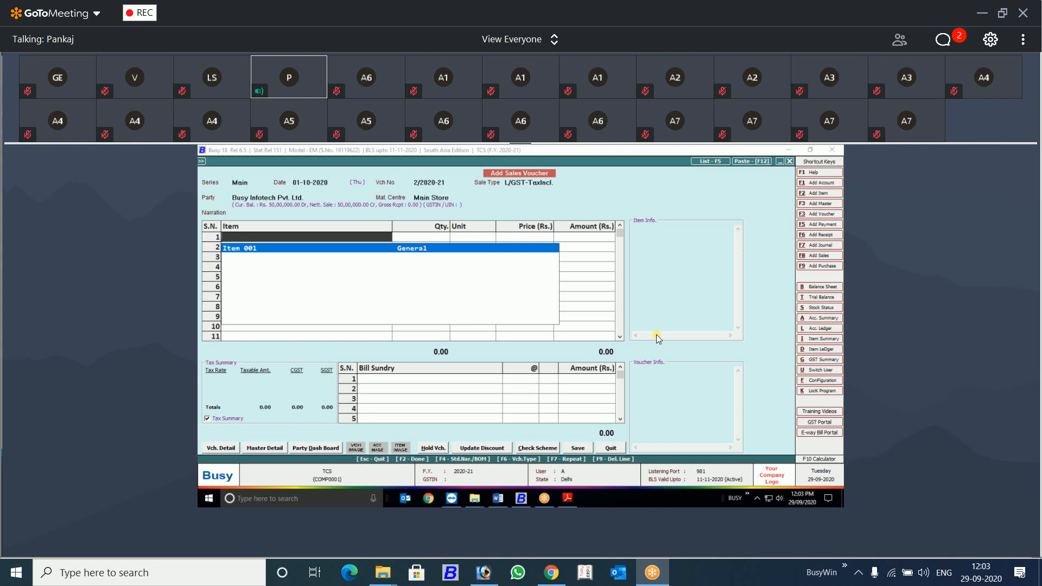
pyautogui.write('1')
pyautogui.press('Return')
pyautogui.press('Left')
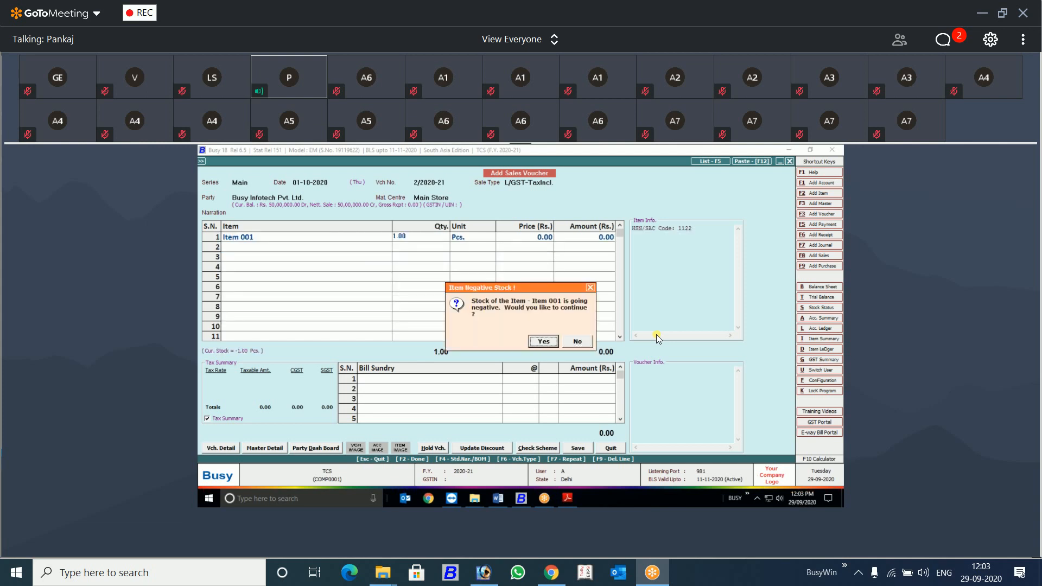
pyautogui.press('Return')
pyautogui.write('100000')
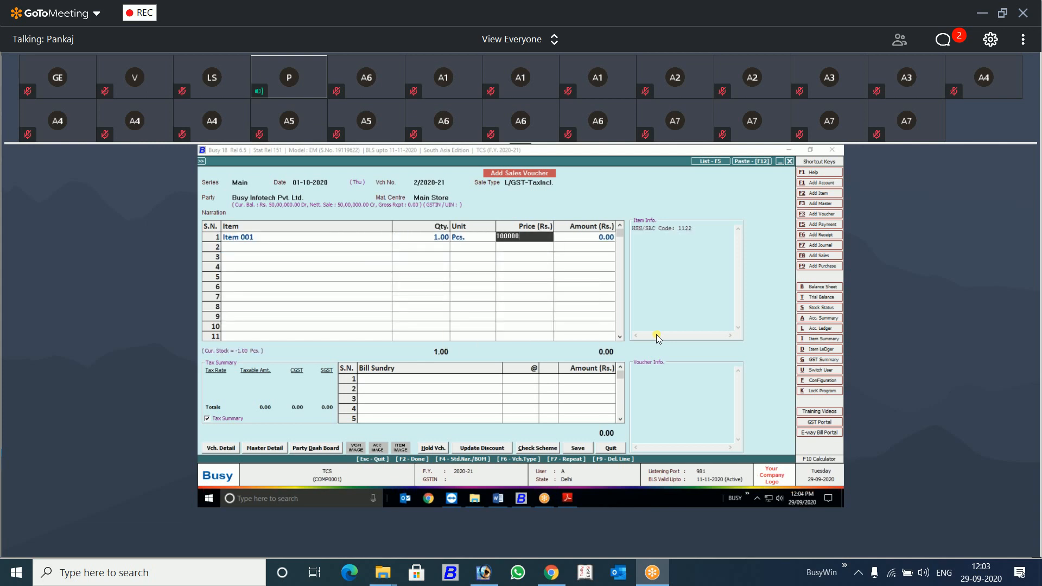
pyautogui.press('Return')
pyautogui.press('Return')
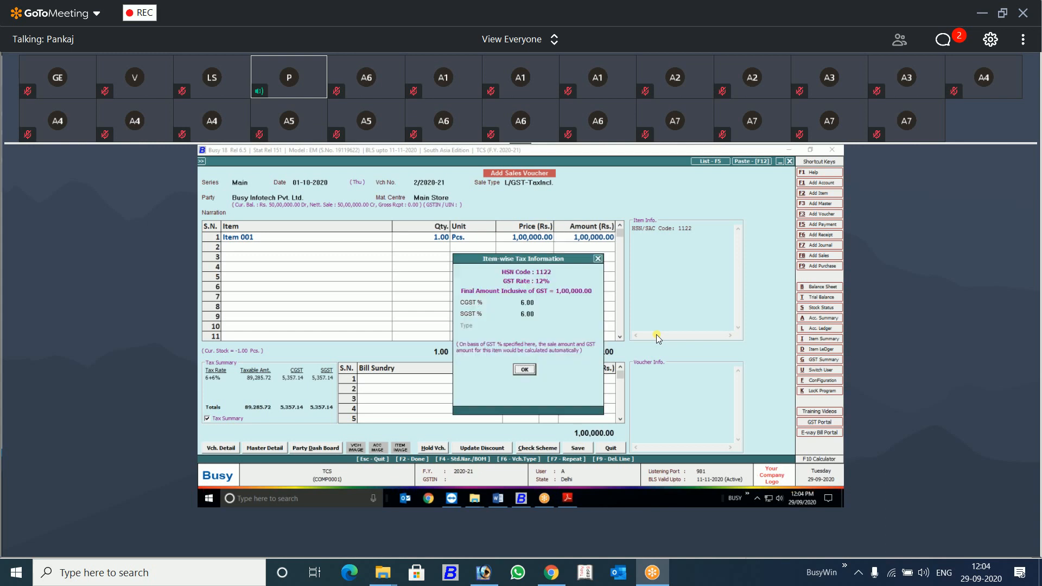
# Accept 6% CGST and 6% SGST for the item, finish the item list, and decline to continue without charging TCS
pyautogui.press('Return')
pyautogui.press('Return')
pyautogui.press('Return')
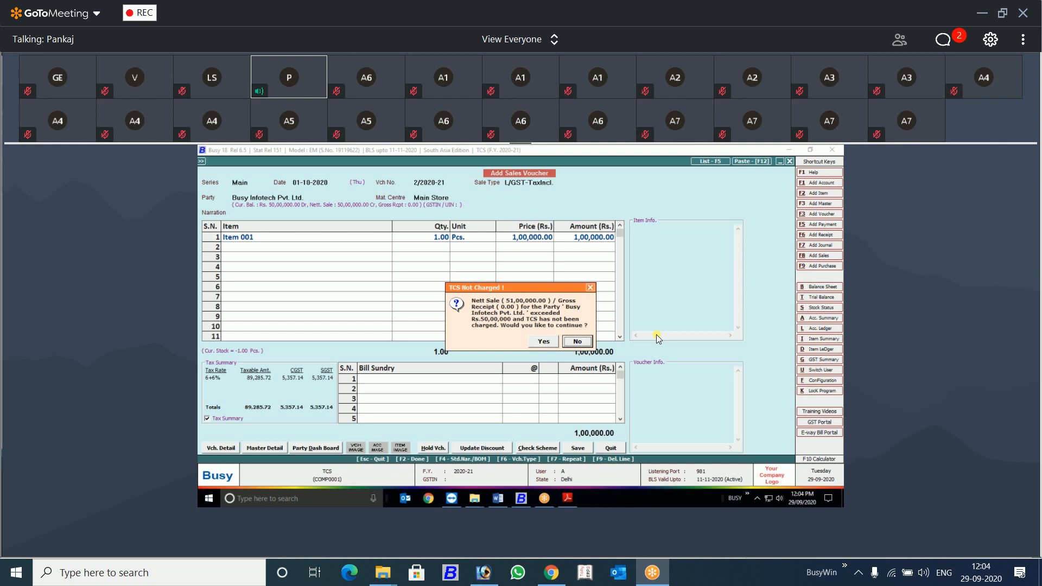
pyautogui.press('Return')
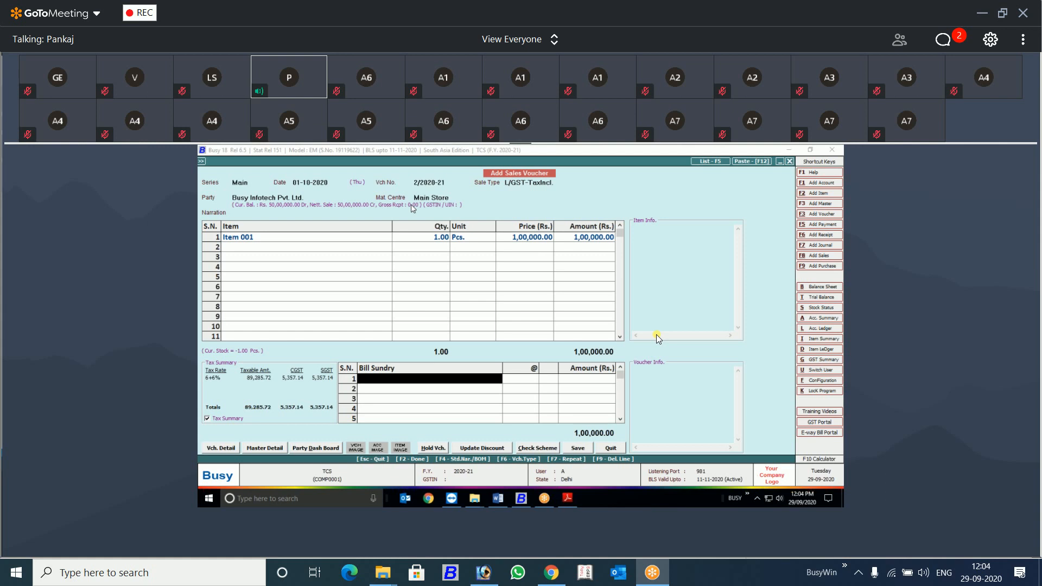
# Create a new bill sundry from the voucher, named TCS, with type Additive and nature Others
pyautogui.press('F3')
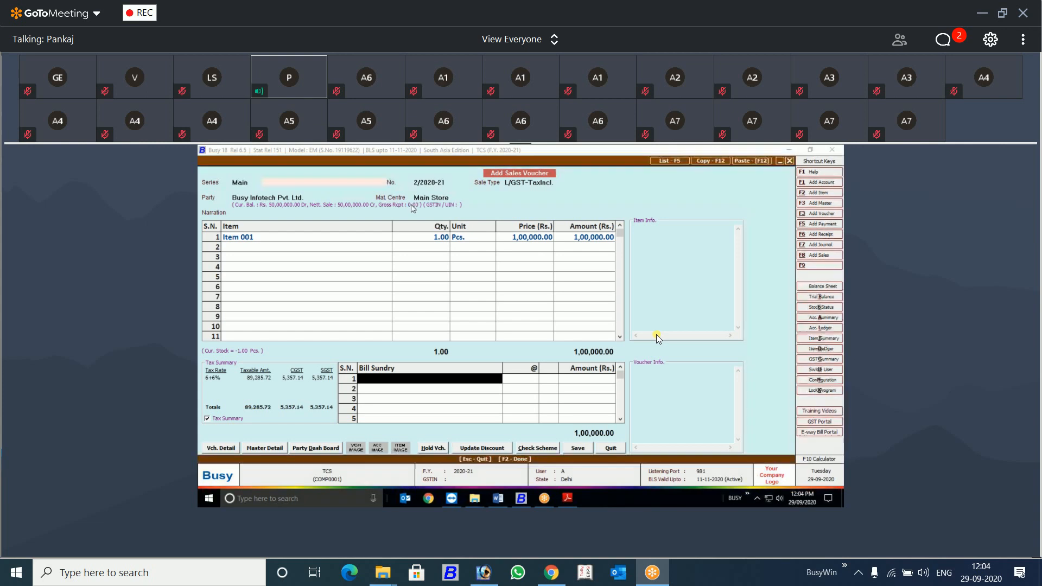
pyautogui.write('TCS')
pyautogui.press('Return')
pyautogui.press('Return')
pyautogui.press('Return')
pyautogui.press('Return')
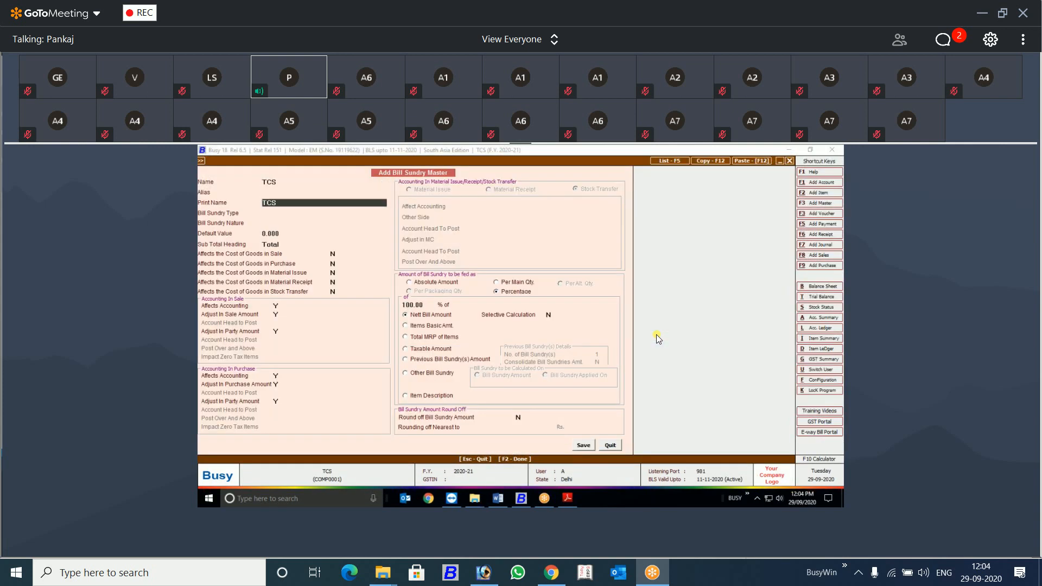
pyautogui.press('Return')
pyautogui.press('Return')
pyautogui.press('Return')
# Keep the cost-of-goods options at N, set Adjust in Sale Amount to N, and choose Specify Acc. Here for the sale account
pyautogui.press('Return')
pyautogui.press('Return')
pyautogui.press('Return')
pyautogui.press('Return')
pyautogui.press('Return')
pyautogui.press('Return')
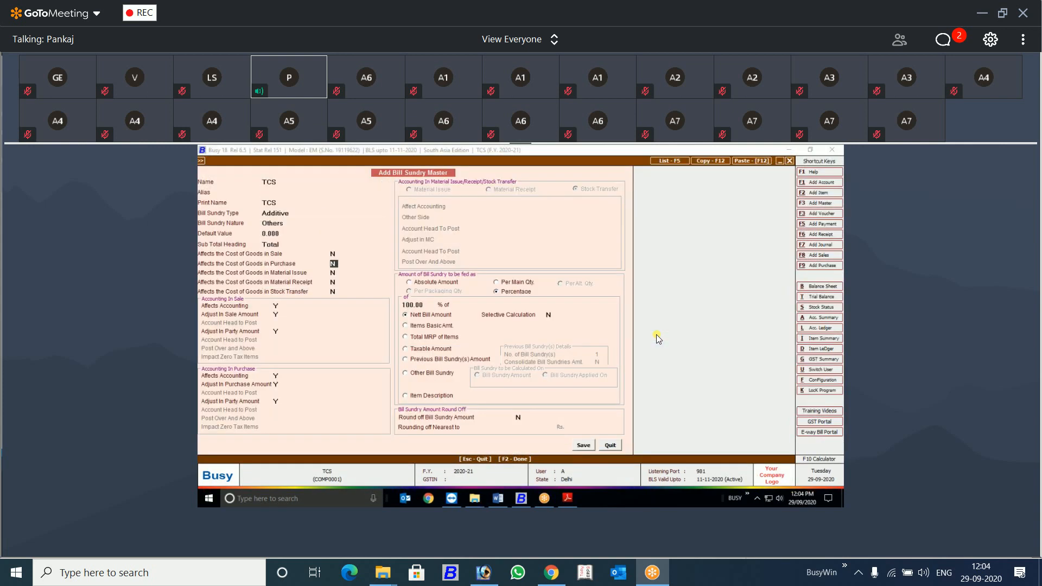
pyautogui.press('Return')
pyautogui.press('Up')
pyautogui.write('N')
pyautogui.press('Return')
pyautogui.press('Return')
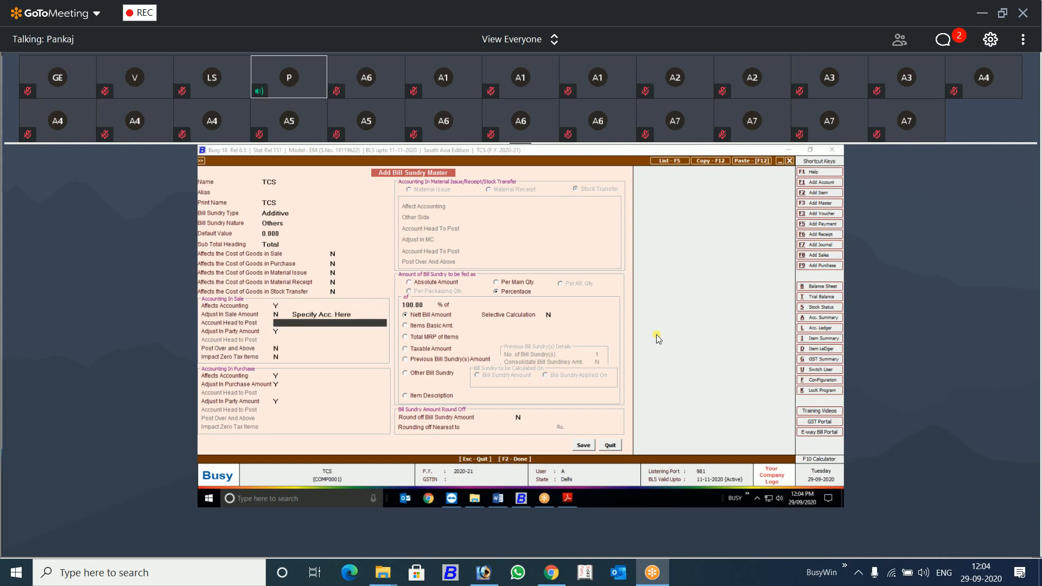
# Create a new account for the sale account head to post and name it TCS
pyautogui.press('F3')
pyautogui.write('TCS')
pyautogui.press('Return')
pyautogui.press('Return')
pyautogui.press('Return')
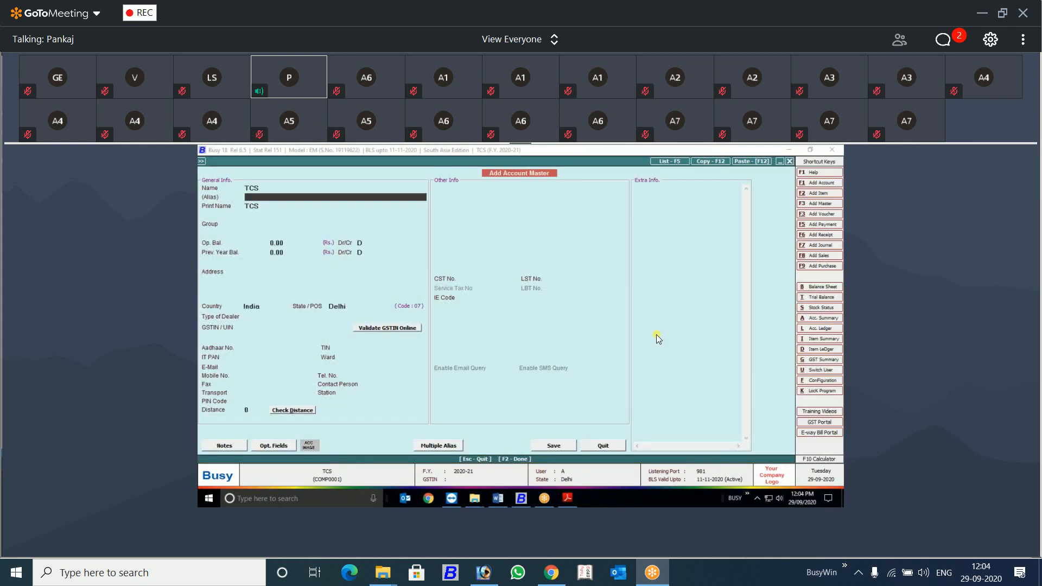
# Leave the TCS account's alias blank, assign it to the Duties & Taxes group, and keep the opening balance at zero
pyautogui.write('s')
pyautogui.press('BackSpace')
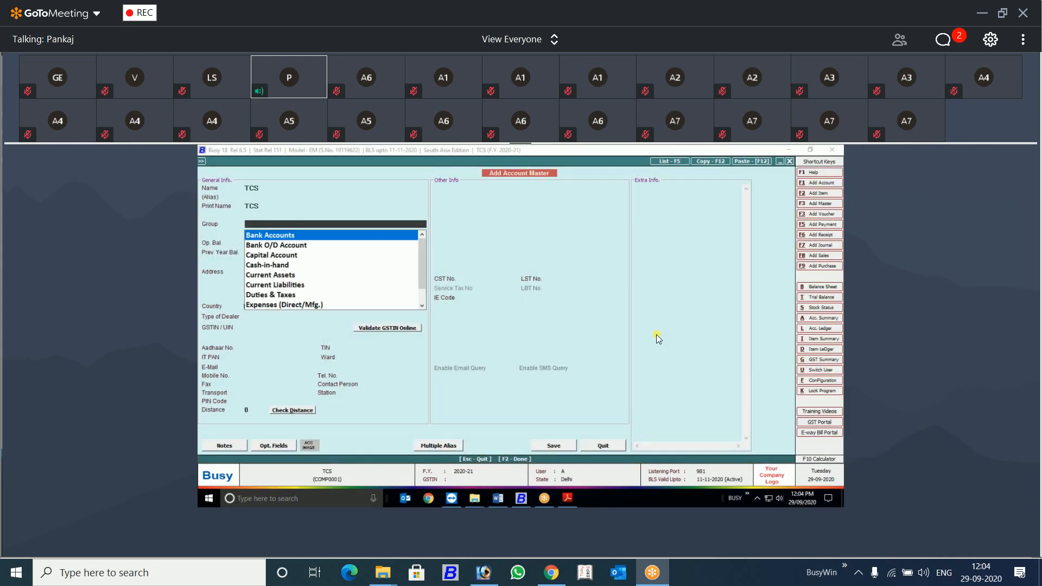
pyautogui.write('du')
pyautogui.press('Return')
pyautogui.press('Return')
pyautogui.press('Return')
pyautogui.press('Return')
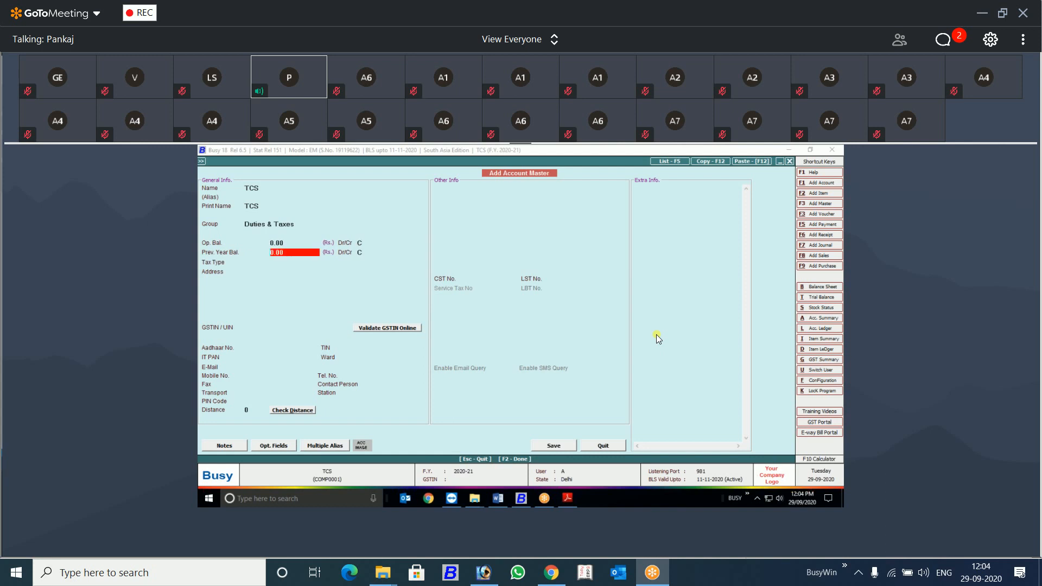
# Set the account's tax type to TCS and save the account master
pyautogui.write('tc')
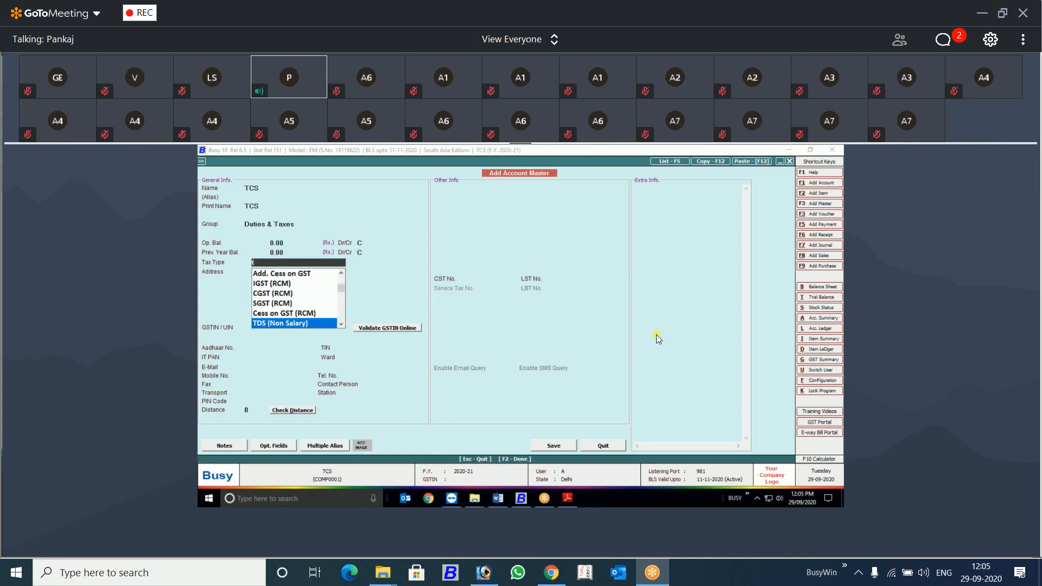
pyautogui.press('Return')
pyautogui.press('Return')
pyautogui.press('Return')
pyautogui.press('Return')
pyautogui.press('F2')
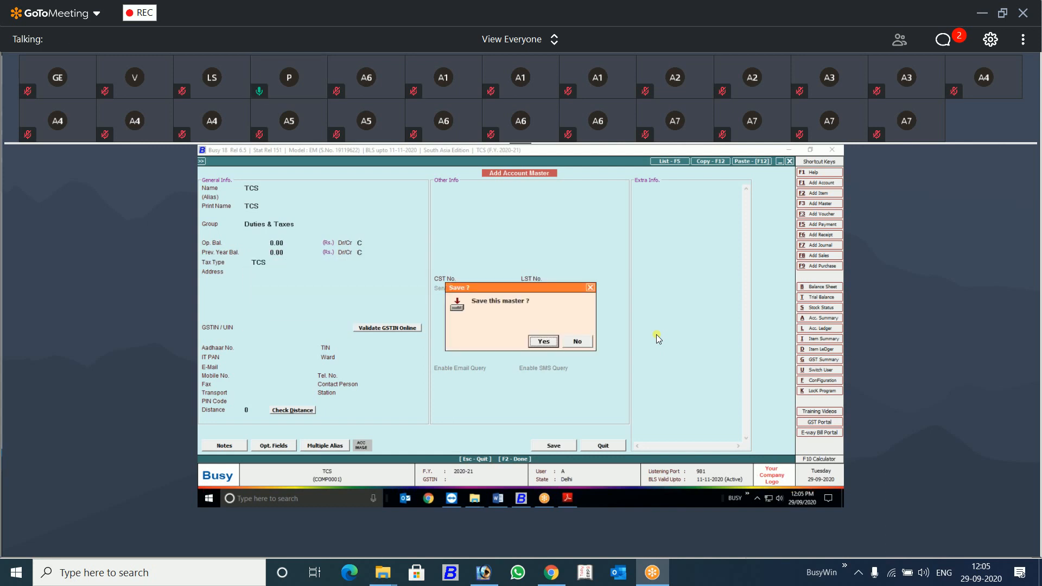
pyautogui.press('Return')
# Post the bill sundry to the TCS account, keep it as a percentage of nett bill amount, and save the master
pyautogui.press('Return')
pyautogui.press('Return')
pyautogui.press('Return')
pyautogui.press('Return')
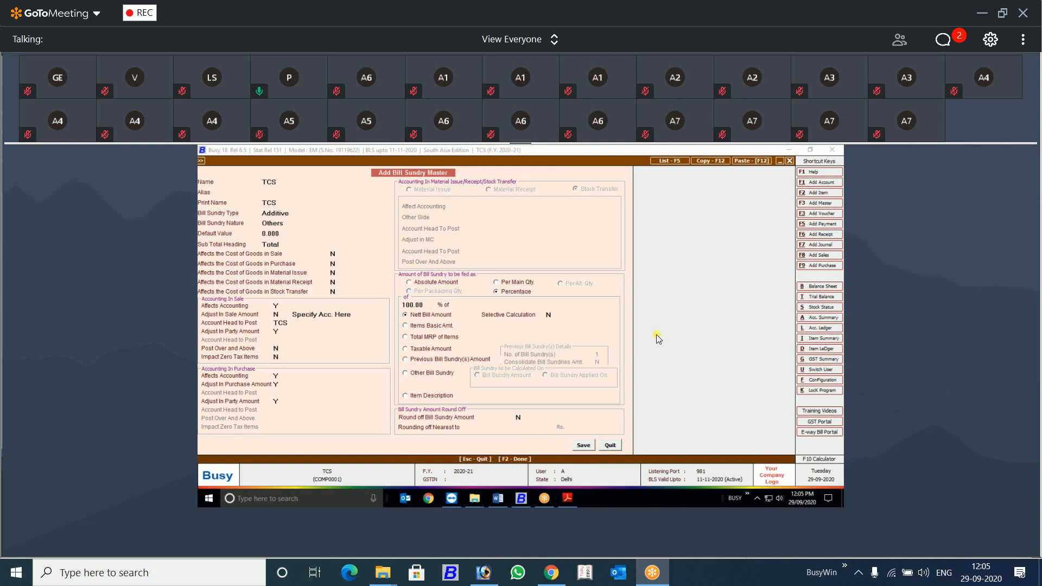
pyautogui.press('F2')
pyautogui.press('Return')
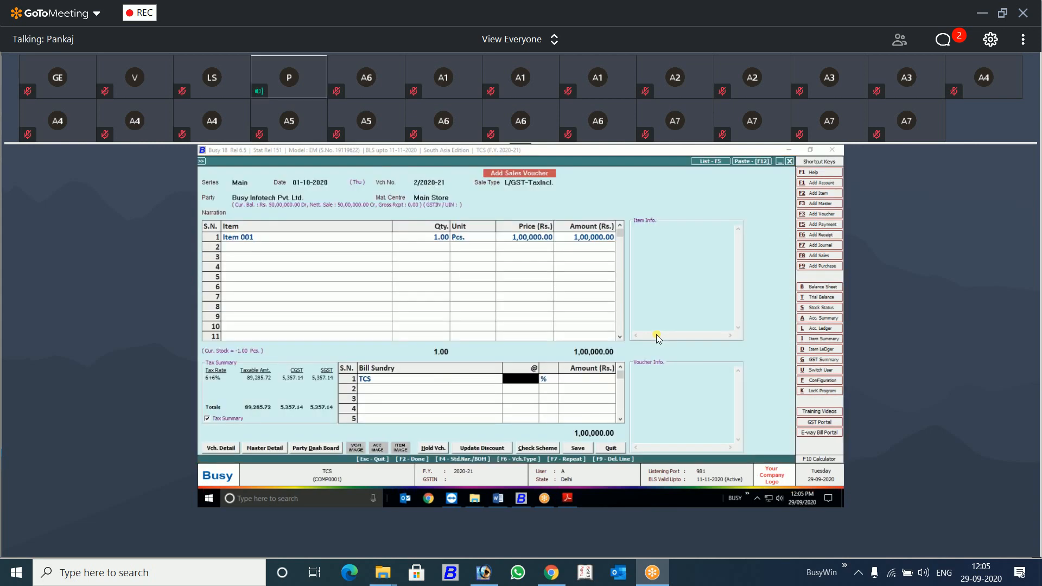
# Enter a rate of 0.07% for the TCS bill sundry in the sales voucher
pyautogui.write('.07')
pyautogui.press('Return')
pyautogui.press('Up')
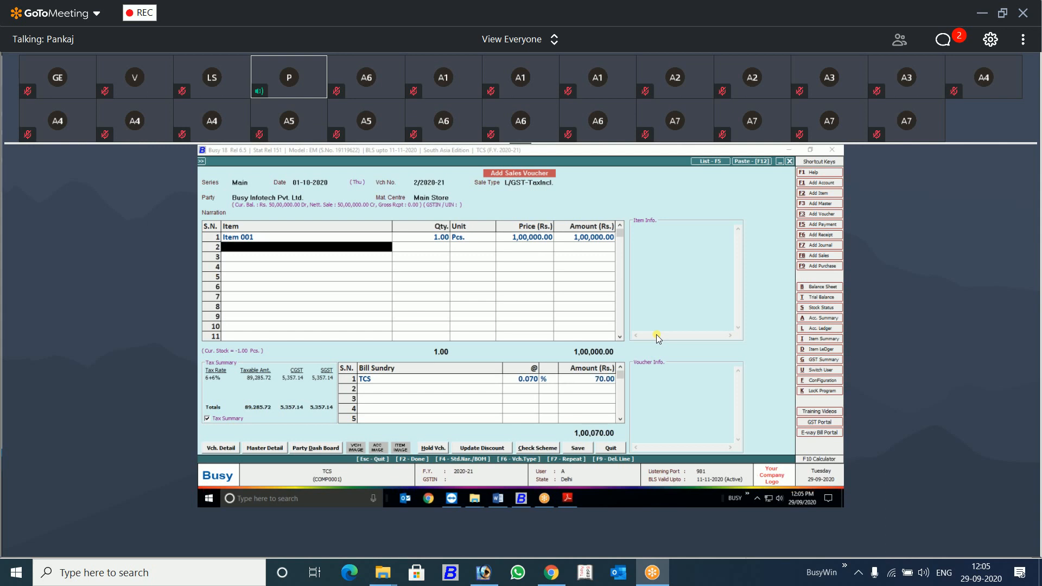
pyautogui.write('0')
pyautogui.press('Return')
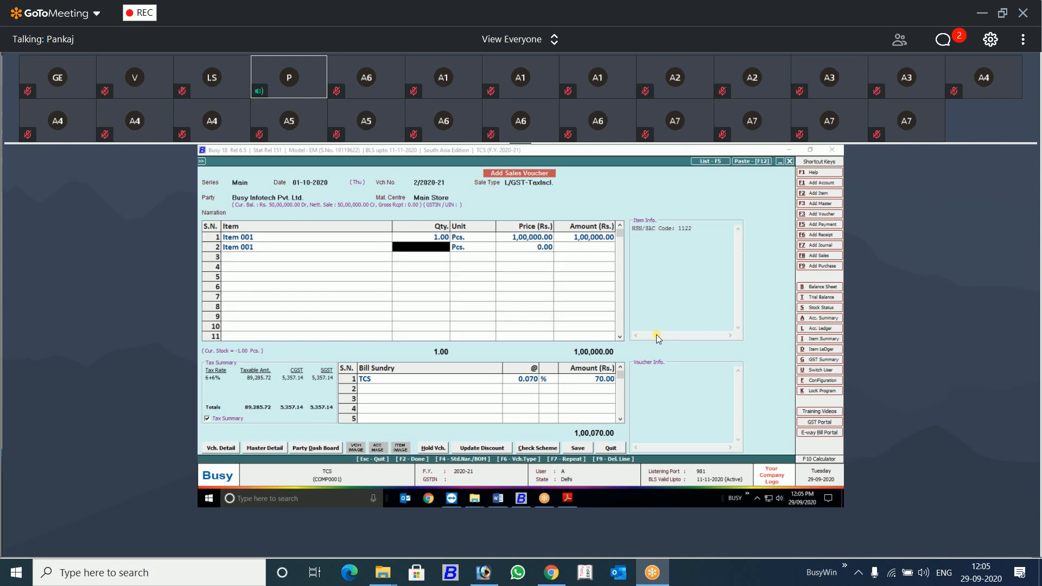
pyautogui.press('Left')
pyautogui.press('F9')
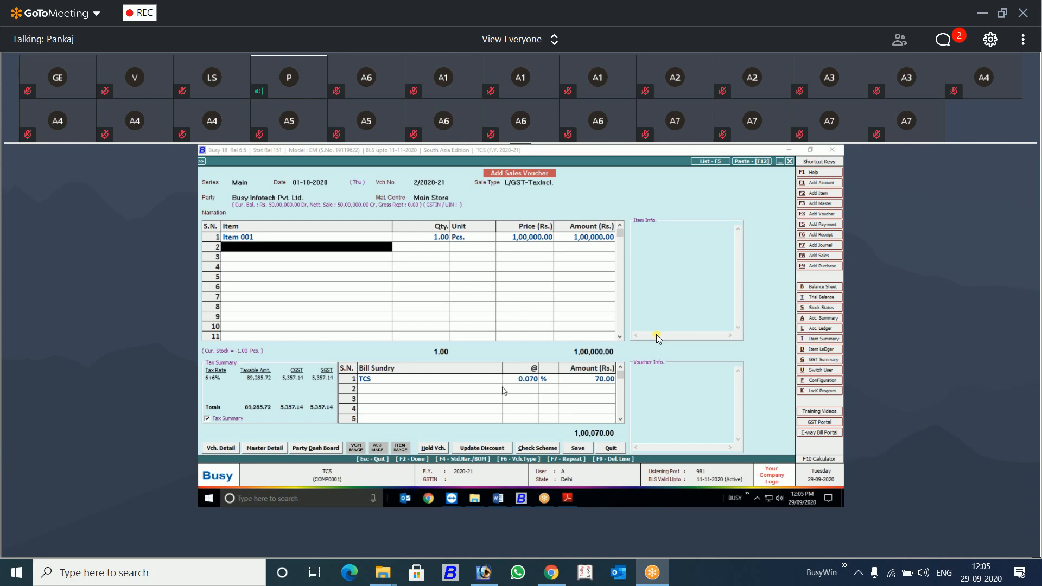
# Set the TCS bill sundry rate in the sales voucher to 0.075%
pyautogui.click(512, 380)
pyautogui.write('0.07')
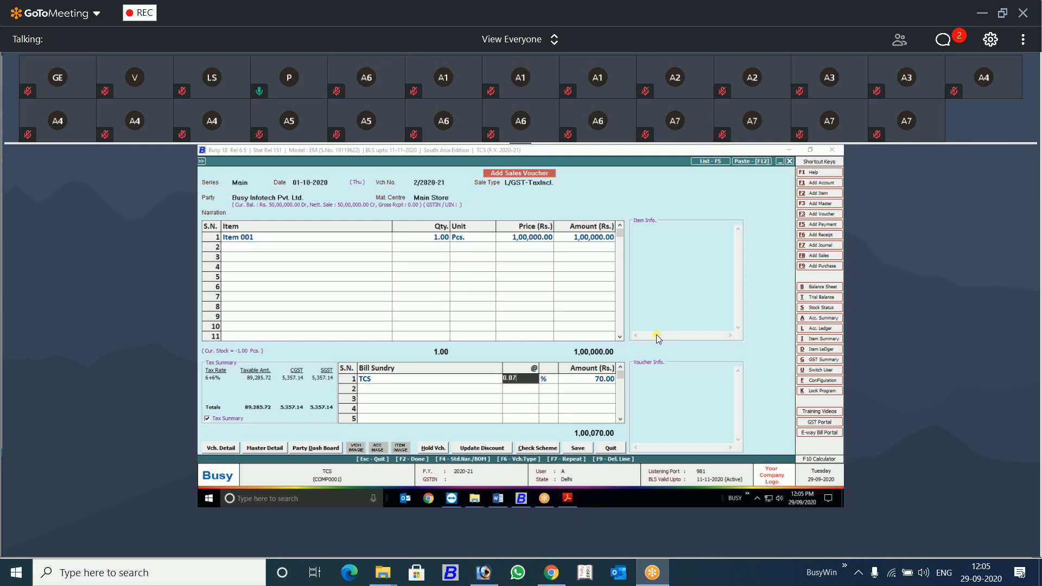
pyautogui.write('5')
pyautogui.press('Return')
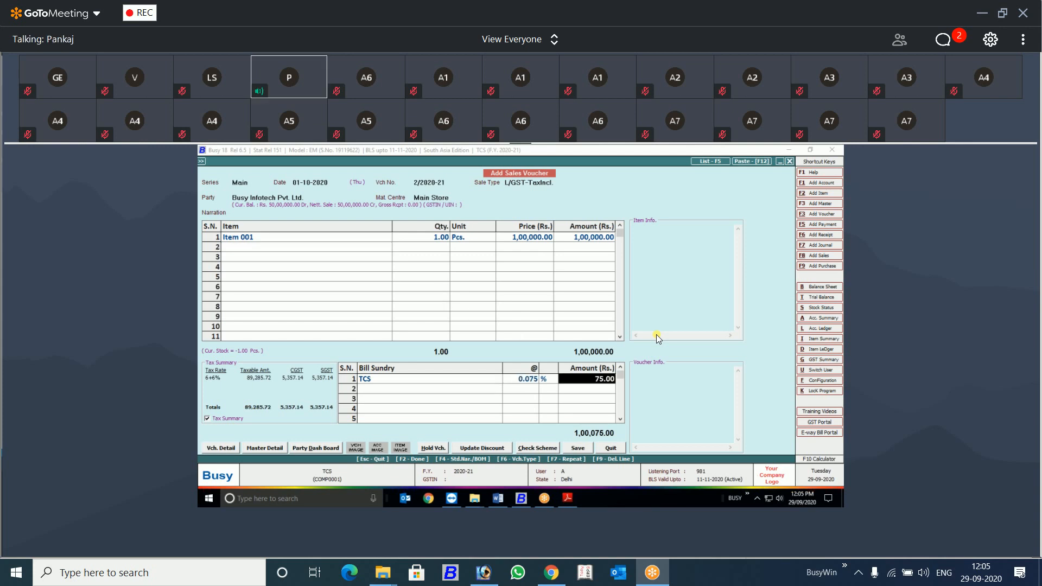
pyautogui.press('Return')
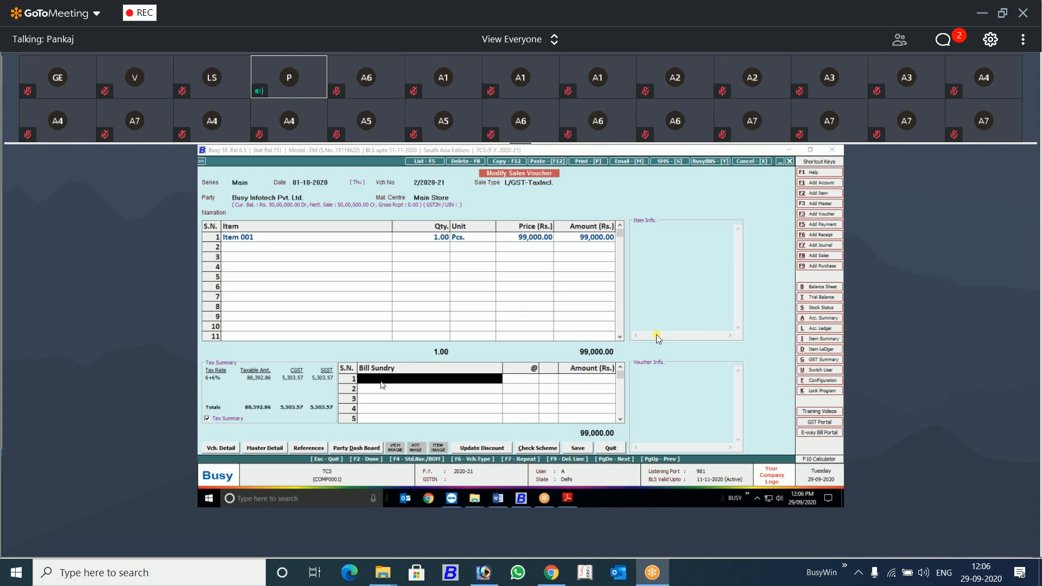
# Choose TCS as the voucher's bill sundry, set the default value in its master to 0.075, and save the master
pyautogui.press('Return')
pyautogui.press('Return')
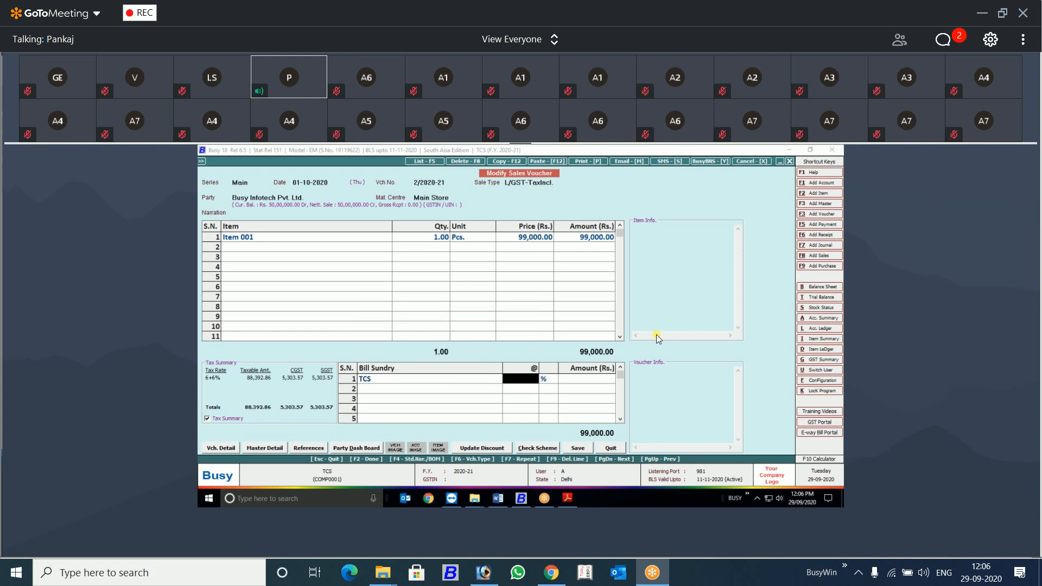
pyautogui.press('Left')
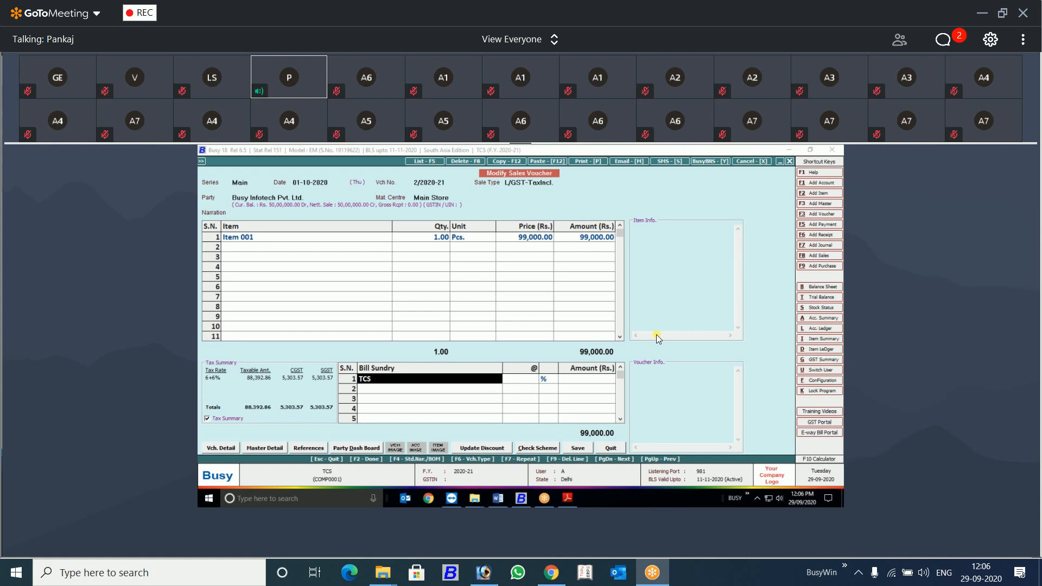
pyautogui.hotkey('alt', 'm')
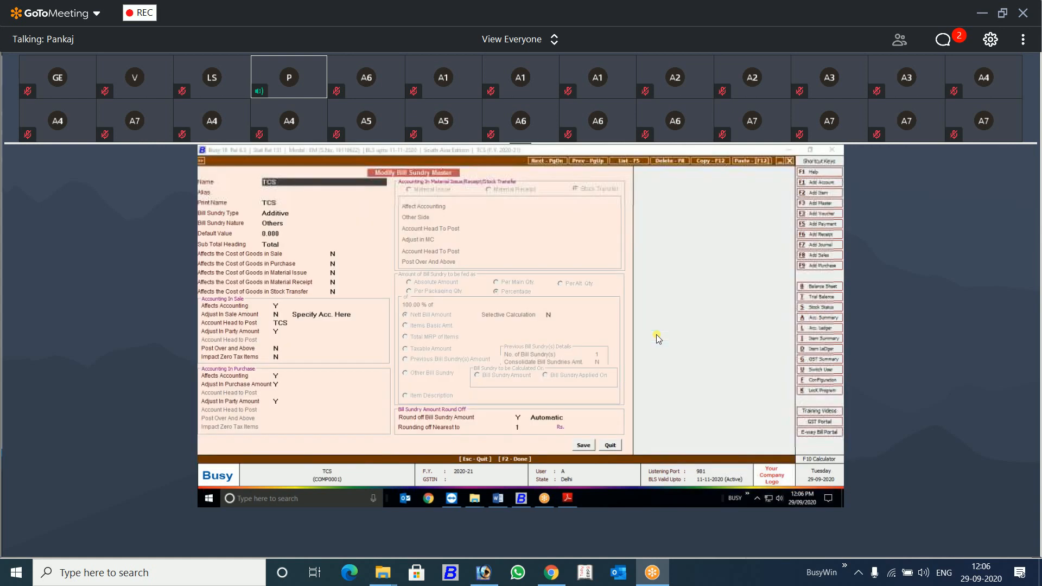
pyautogui.click(289, 233)
pyautogui.moveTo(288, 234); pyautogui.dragTo(234, 234)
pyautogui.write('0.')
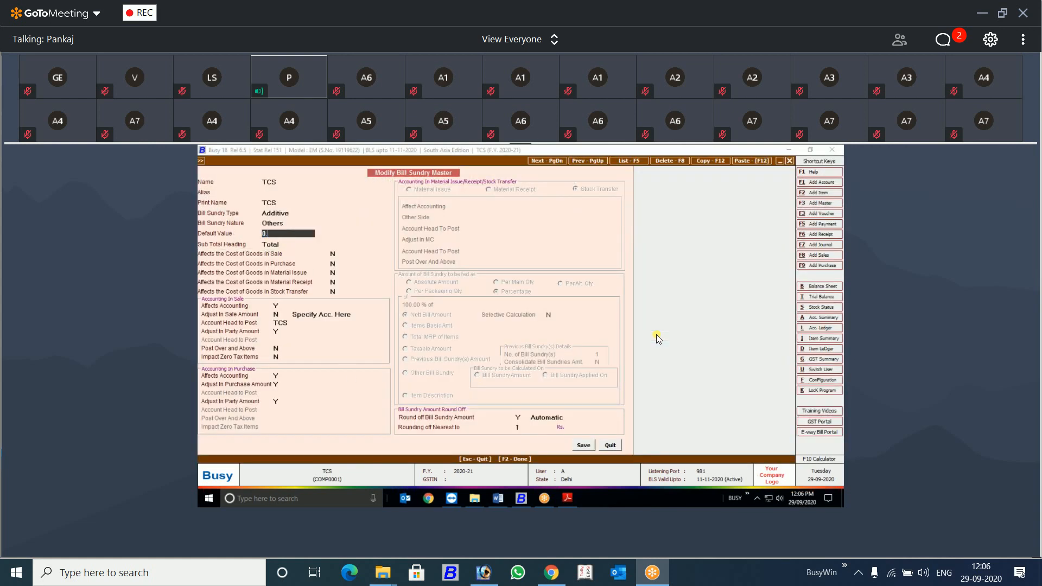
pyautogui.write('075')
pyautogui.press('Return')
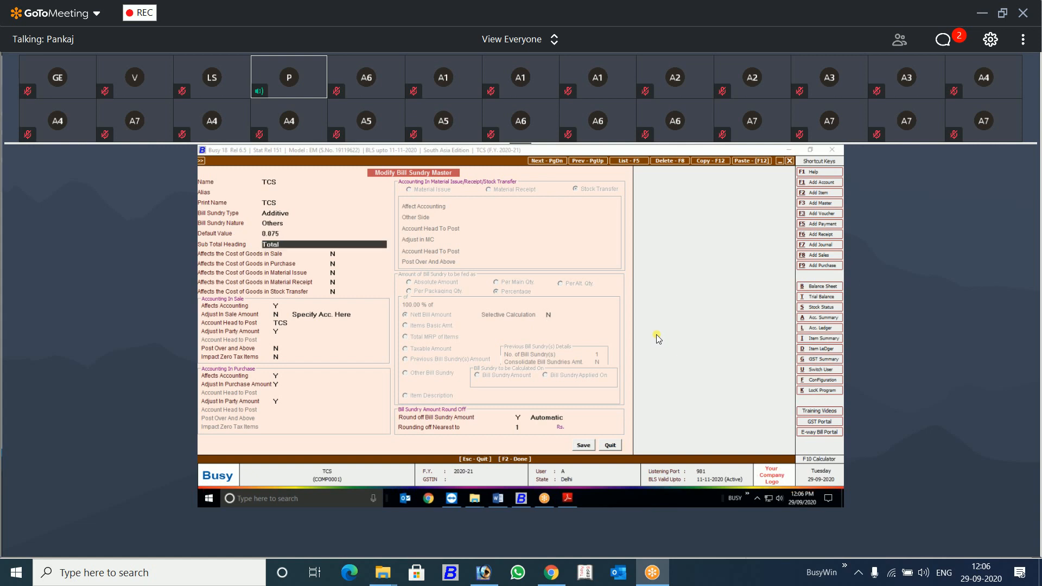
pyautogui.press('F2')
pyautogui.press('Return')
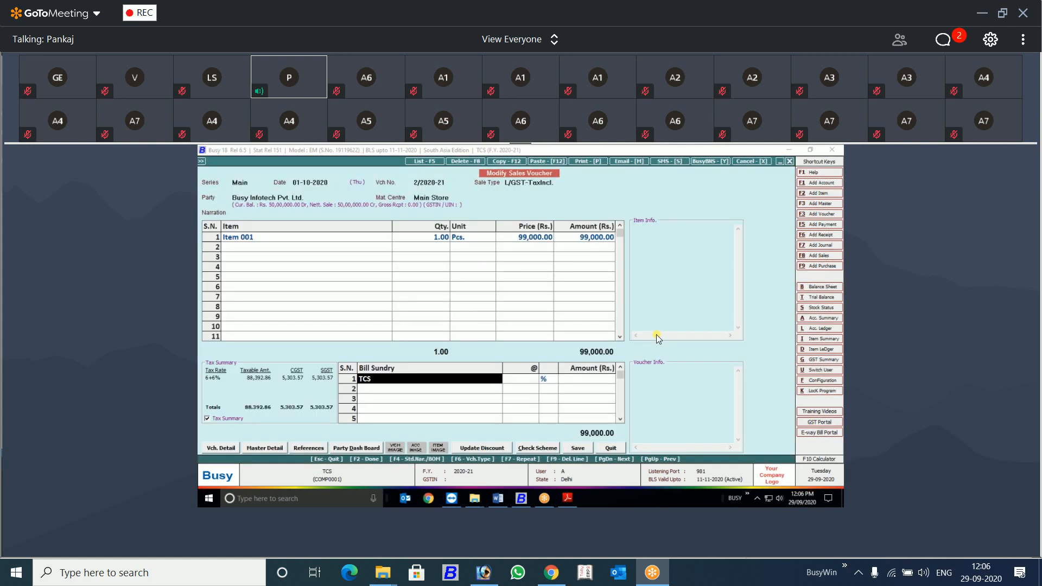
# Apply the TCS bill sundry at its default 0.075% rate and save the voucher, allowing negative stock for Item 001
pyautogui.write('tcs')
pyautogui.press('Return')
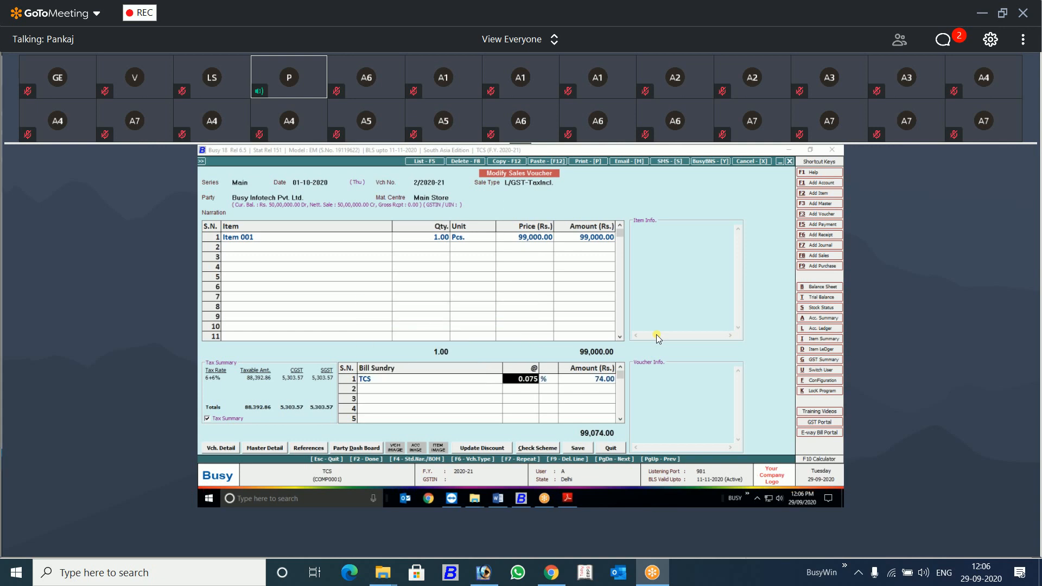
pyautogui.press('Return')
pyautogui.press('Return')
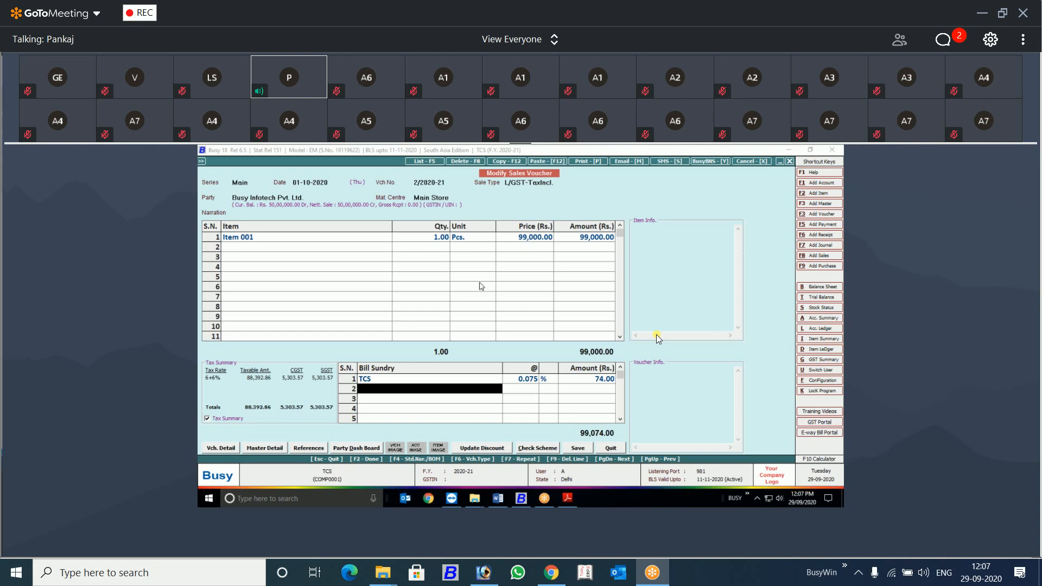
pyautogui.click(577, 450)
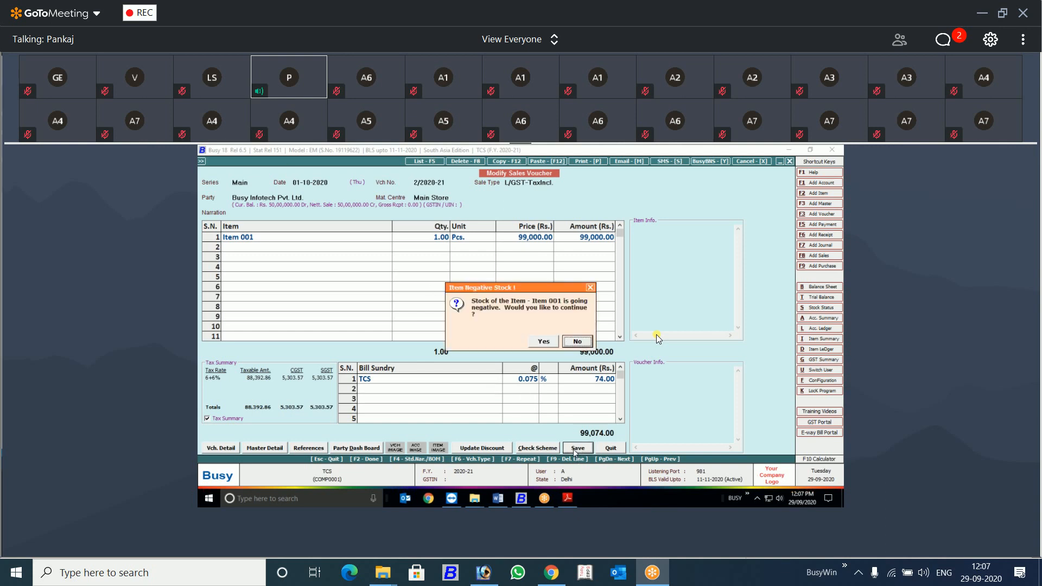
pyautogui.click(542, 342)
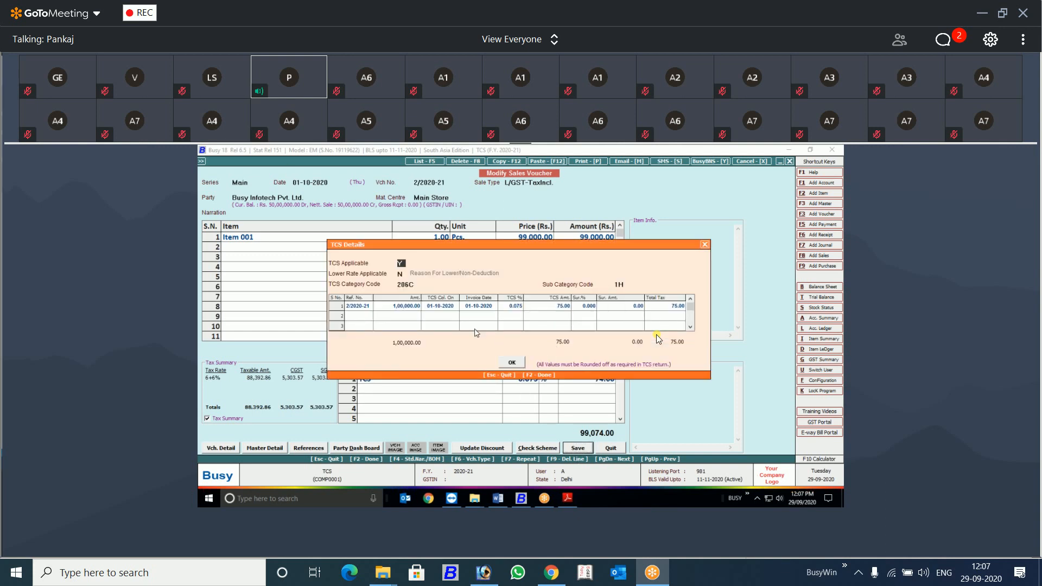
# Keep TCS applicable with category code 206C and sub category 1H, and delete the outdated reference line from the TCS details
pyautogui.press('Return')
pyautogui.press('Return')
pyautogui.press('Return')
pyautogui.press('Return')
pyautogui.press('F9')
pyautogui.press('Return')
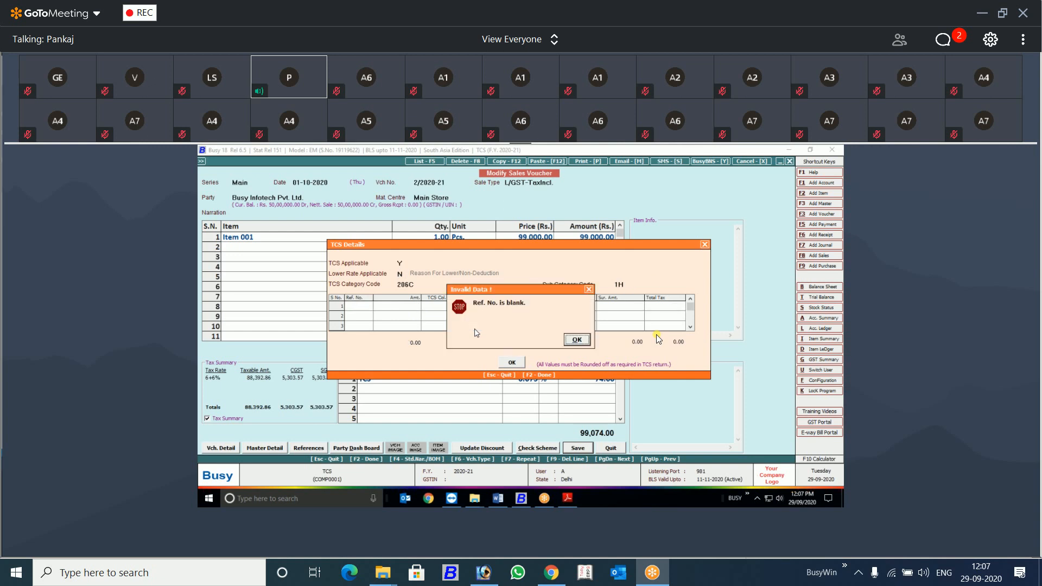
pyautogui.press('Return')
# Enter a TCS reference line numbered 123 with amount 99,000.00 at 0.075%, and save the details with the voucher
pyautogui.write('123')
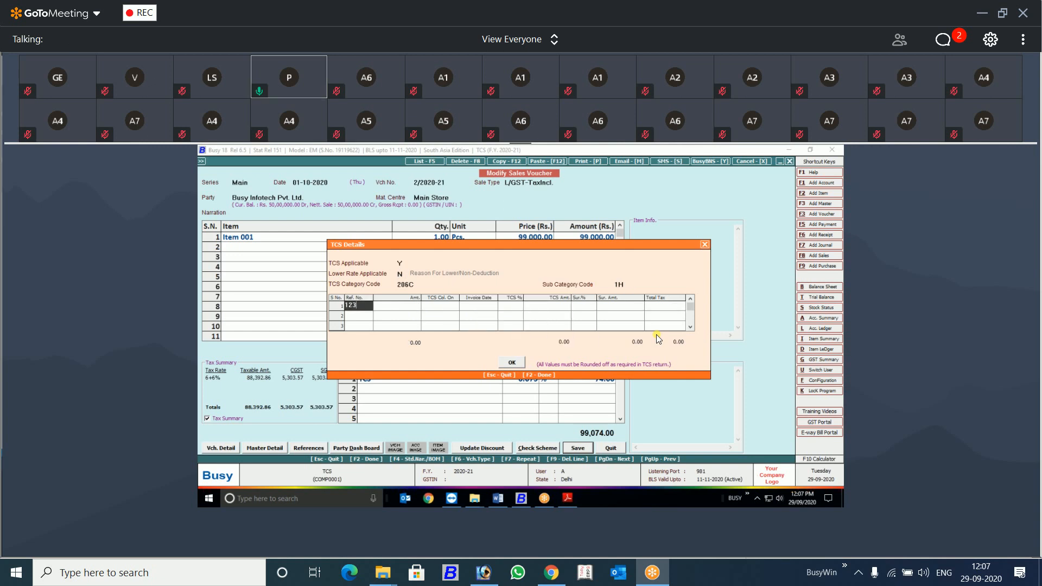
pyautogui.press('Return')
pyautogui.press('Return')
pyautogui.press('Return')
pyautogui.press('Return')
pyautogui.press('Return')
pyautogui.press('Return')
pyautogui.press('Return')
pyautogui.press('Return')
pyautogui.press('Return')
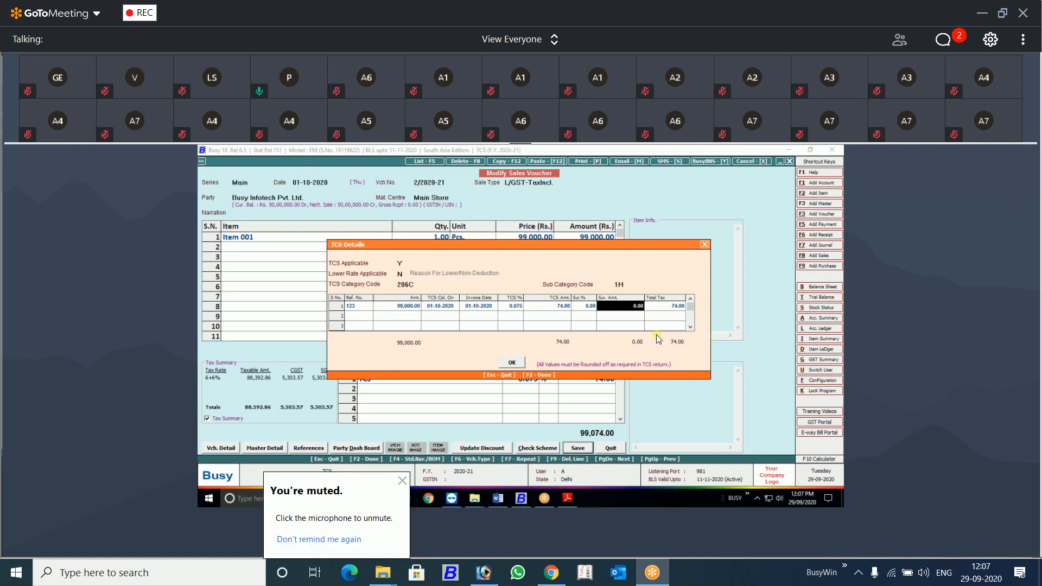
pyautogui.press('F2')
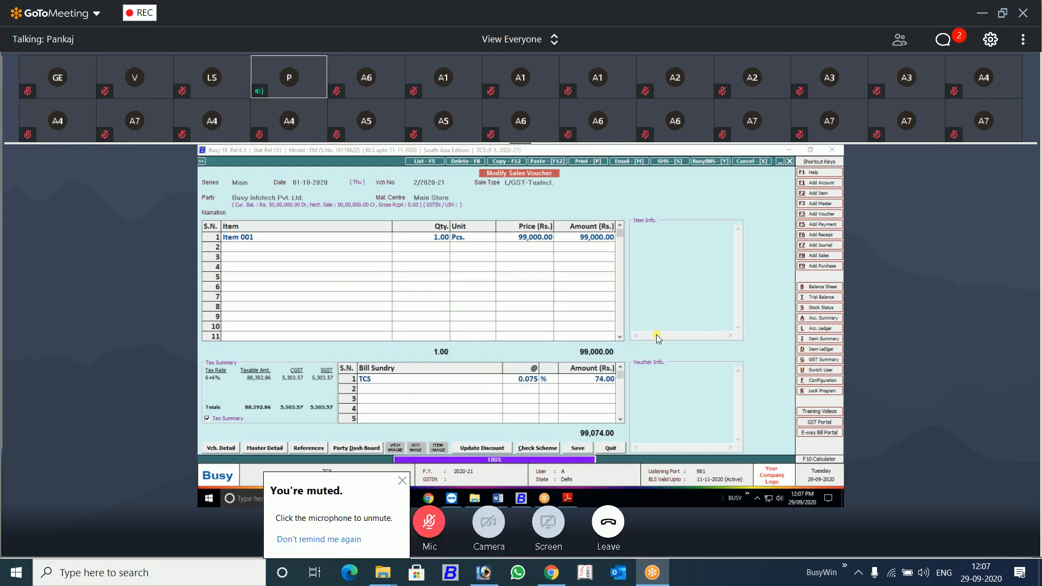
pyautogui.press('Return')
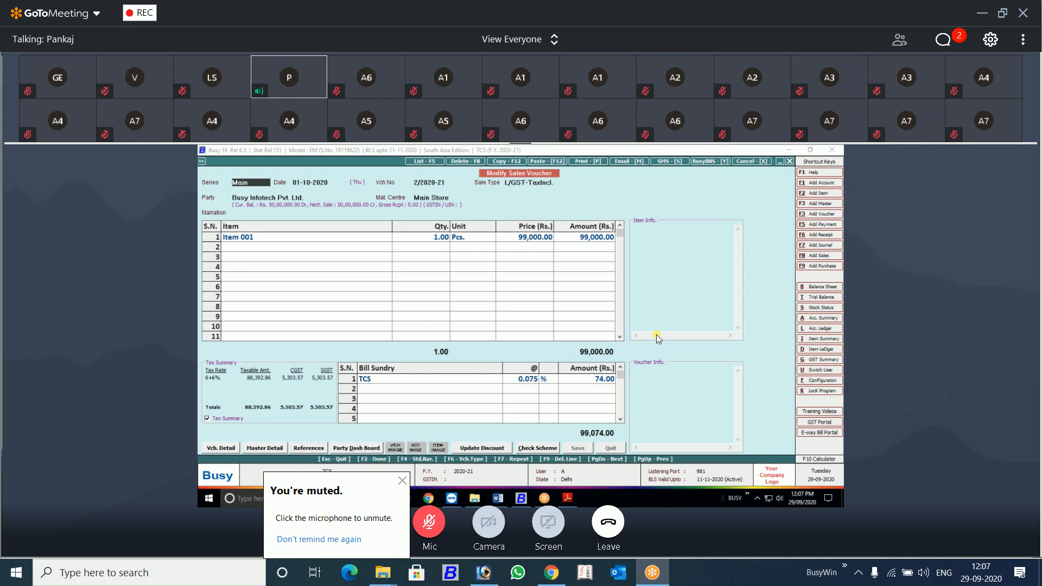
# Preview the sales invoice in the STANDARD format, declining to configure it, and exit invoice printing and voucher modification
pyautogui.press('Return')
pyautogui.hotkey('alt', 'p')
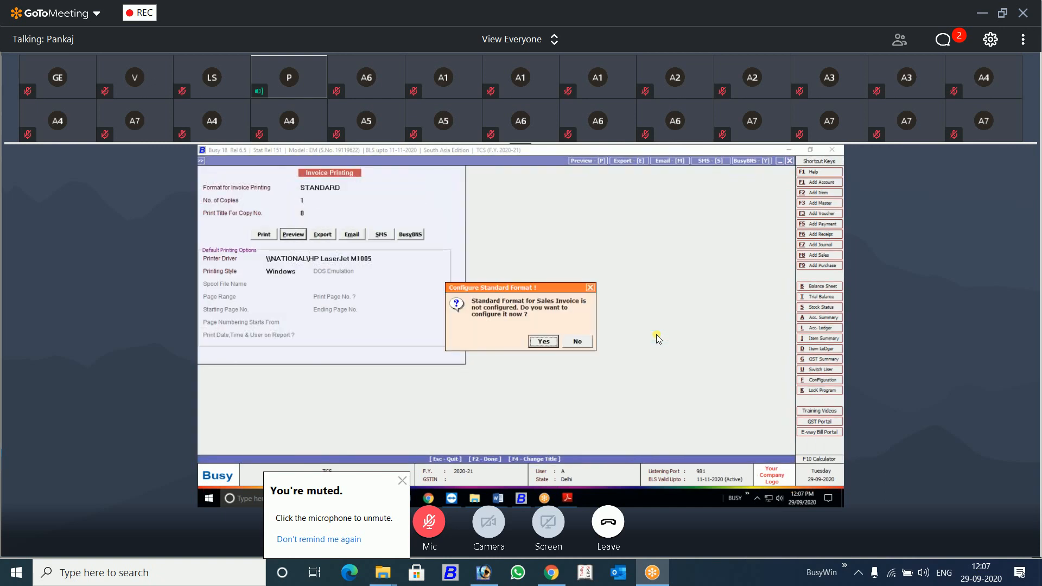
pyautogui.press('n')
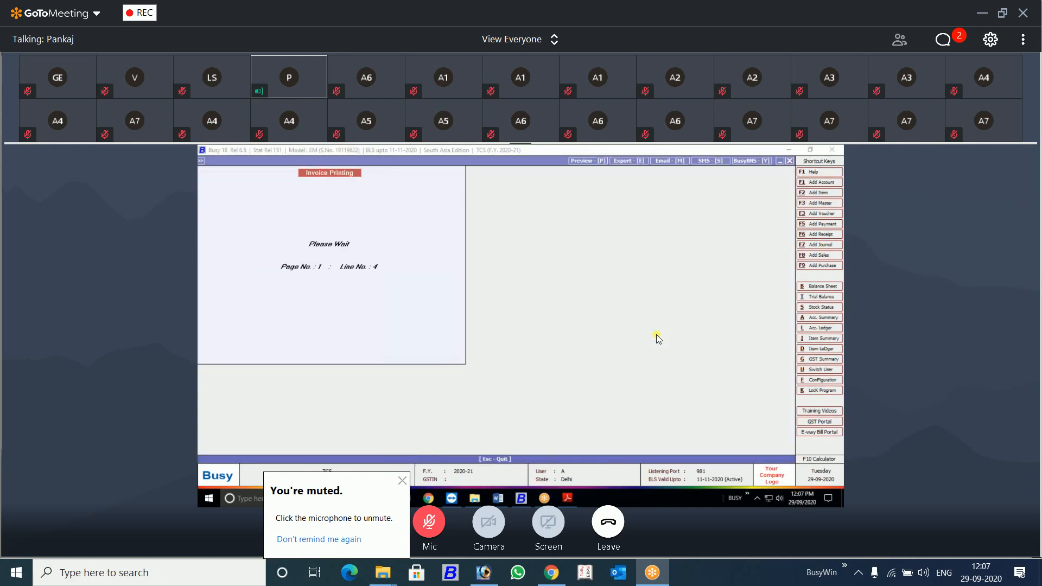
pyautogui.press('Escape')
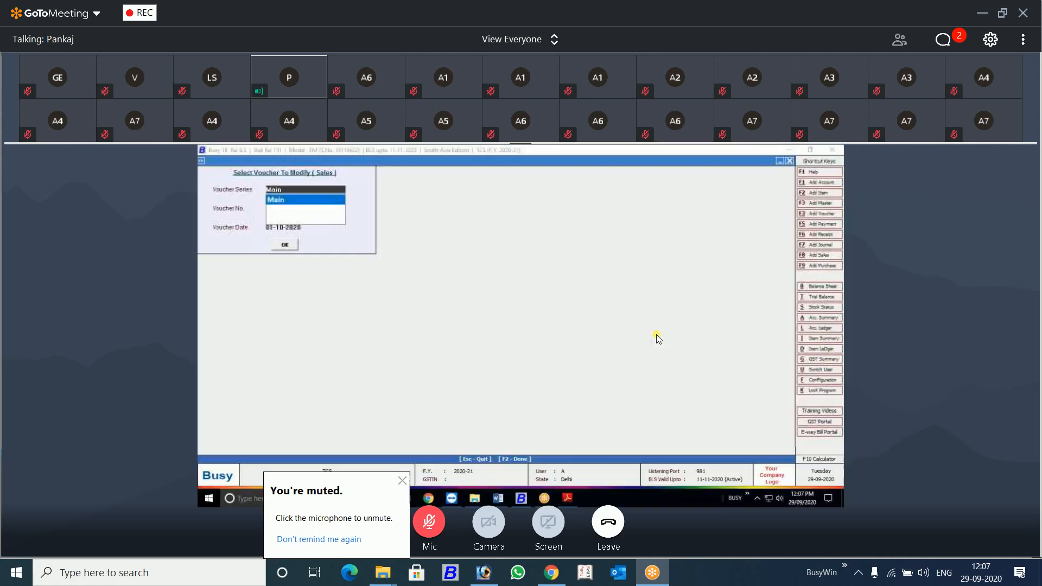
pyautogui.press('Escape')
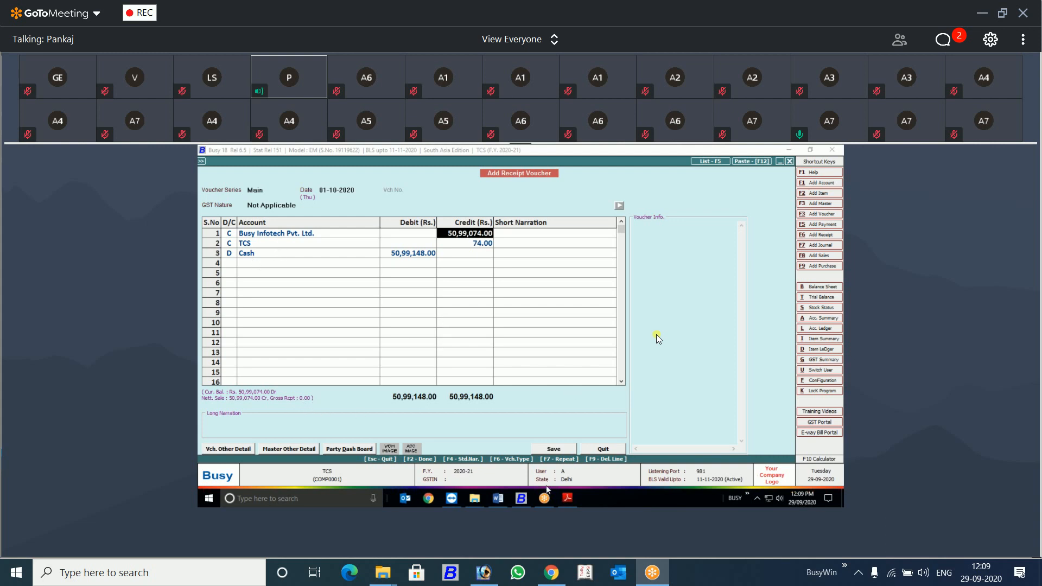
# Quit the receipt voucher without saving it
pyautogui.click(603, 449)
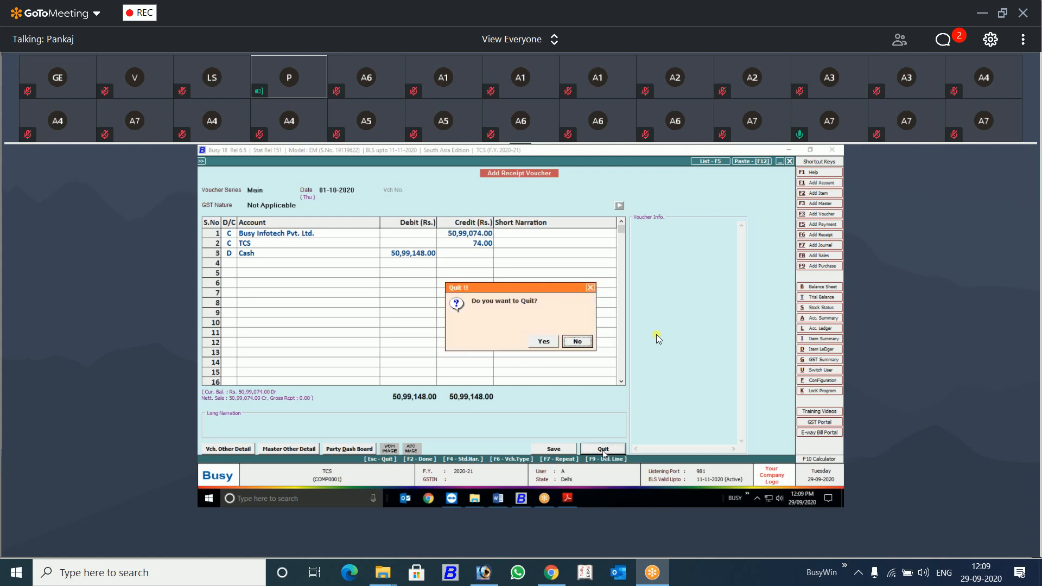
pyautogui.click(541, 342)
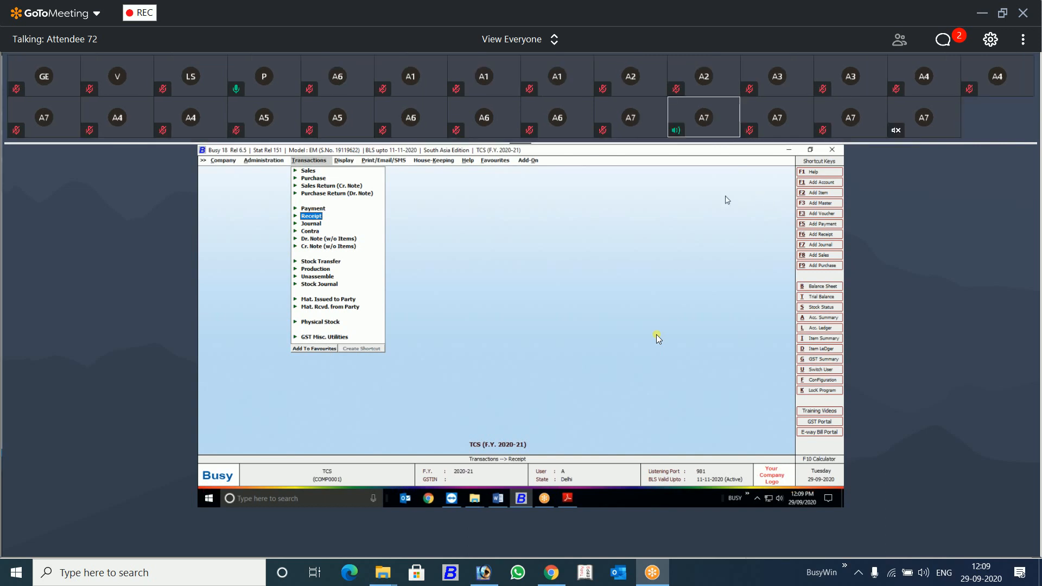
pyautogui.click(707, 193)
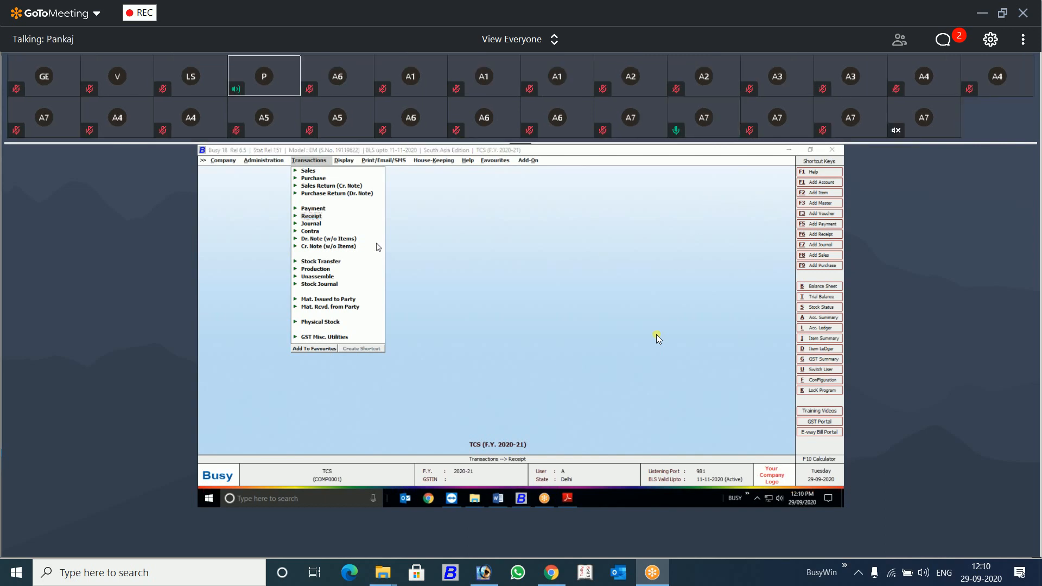
# Open sales voucher 2/2020-21 in the Main series for modification, and go back to voucher 1/2020-21 to review its details
pyautogui.click(308, 172)
pyautogui.click(324, 186)
pyautogui.press('Return')
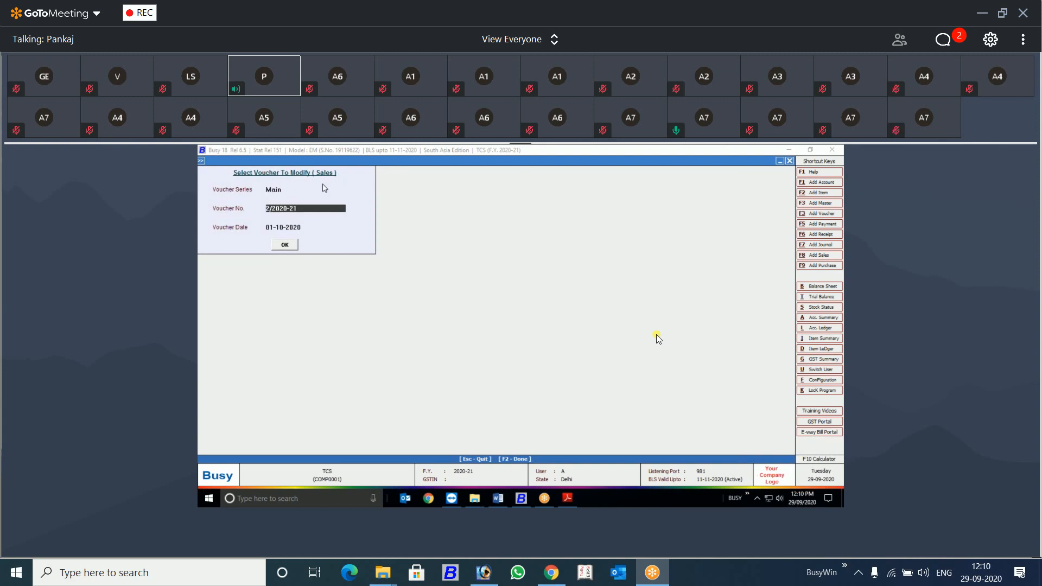
pyautogui.press('Return')
pyautogui.press('Return')
pyautogui.press('Return')
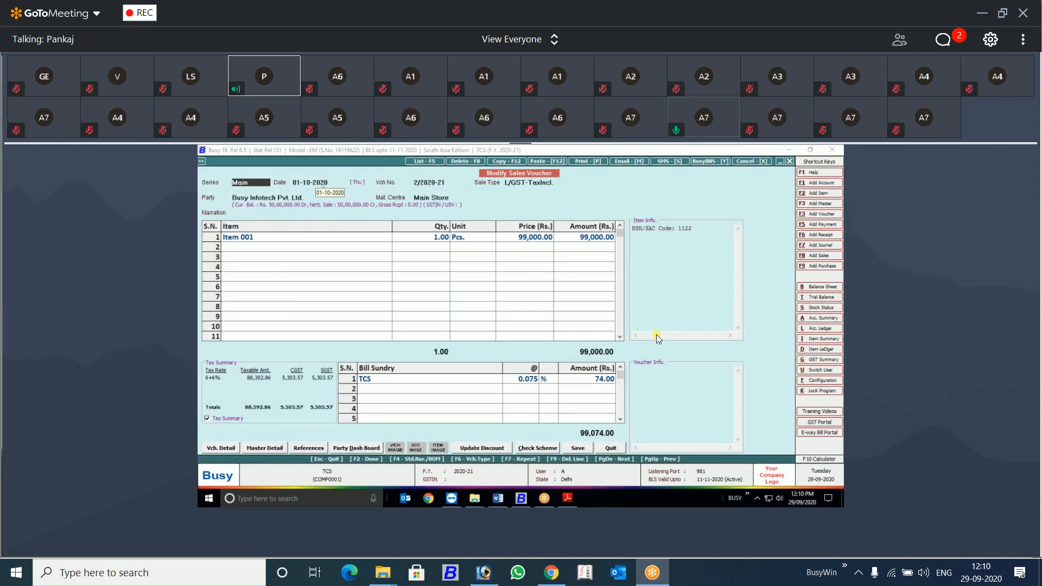
pyautogui.press('pageup')
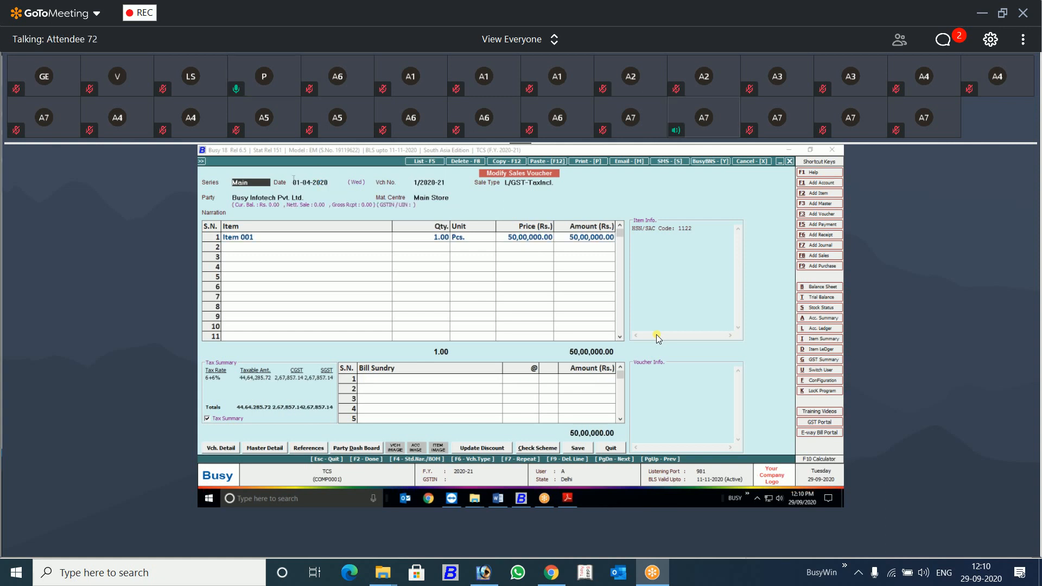
pyautogui.press('Return')
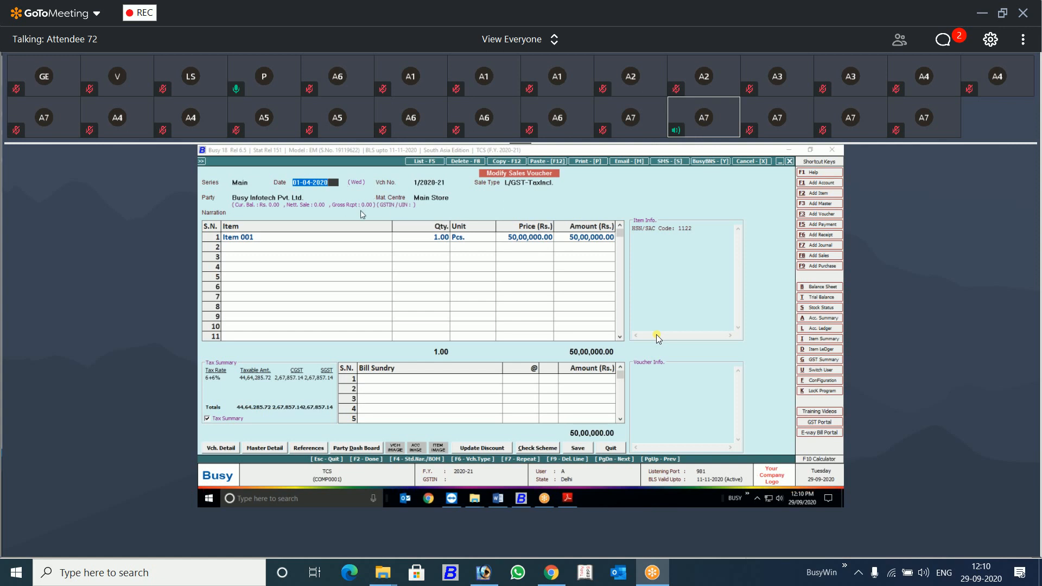
# Reopen sales voucher 2/2020-21, check for a following voucher, and review voucher 1/2020-21 again before leaving it without saving
pyautogui.press('Escape')
pyautogui.press('Return')
pyautogui.press('Return')
pyautogui.press('Return')
pyautogui.press('Return')
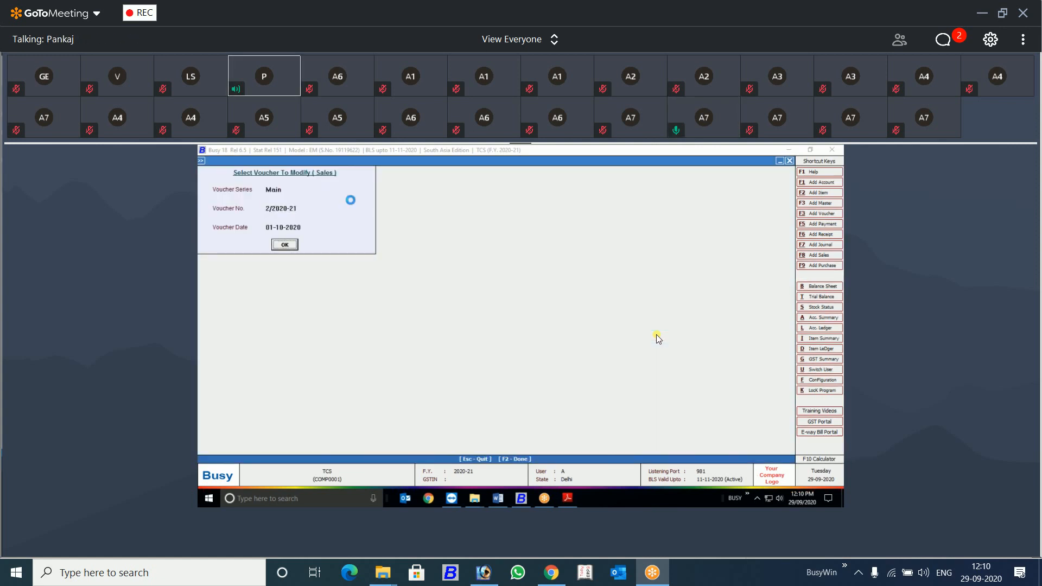
pyautogui.press('pagedown')
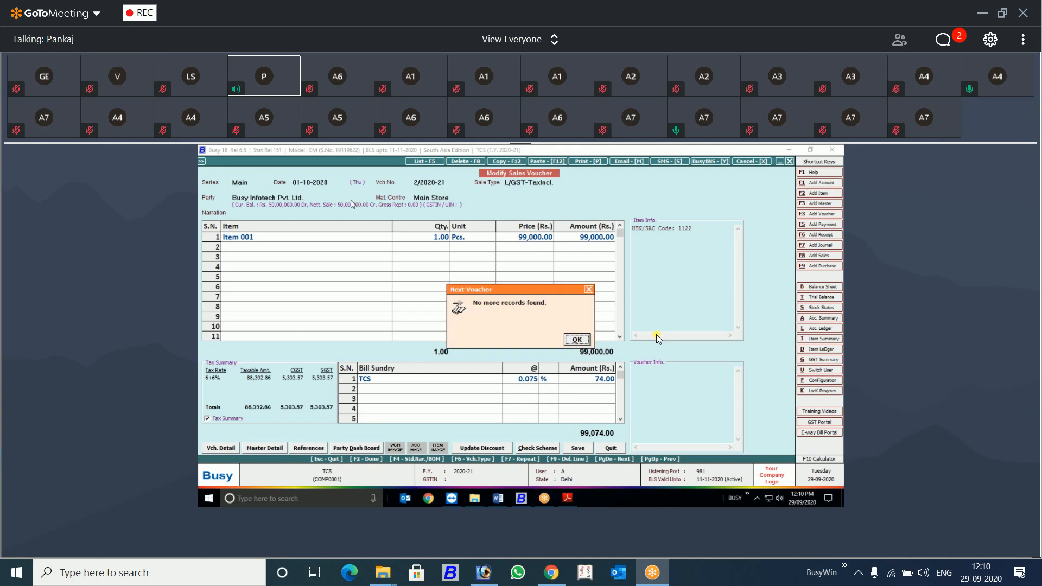
pyautogui.press('Return')
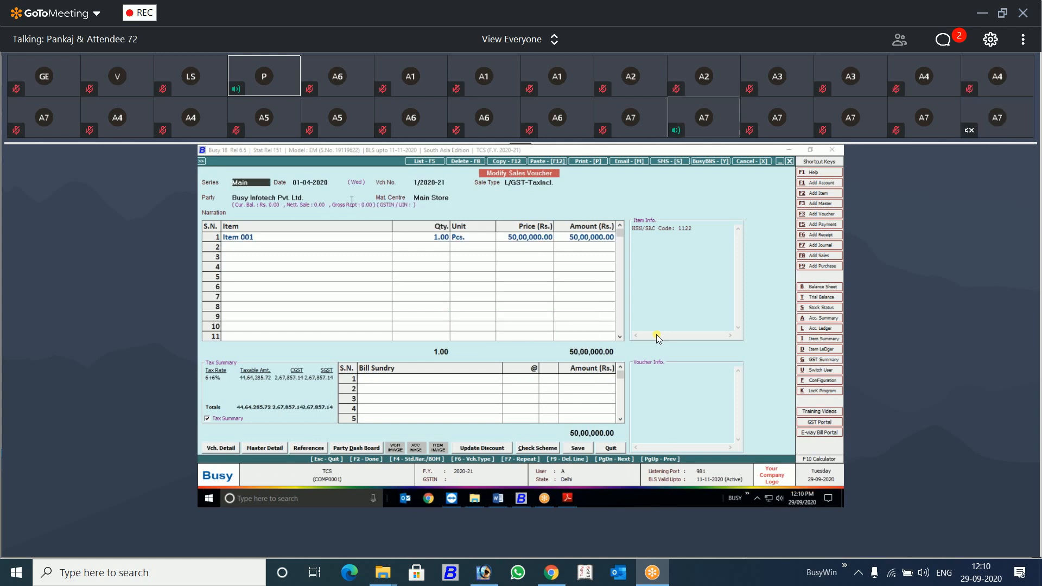
pyautogui.press('Return')
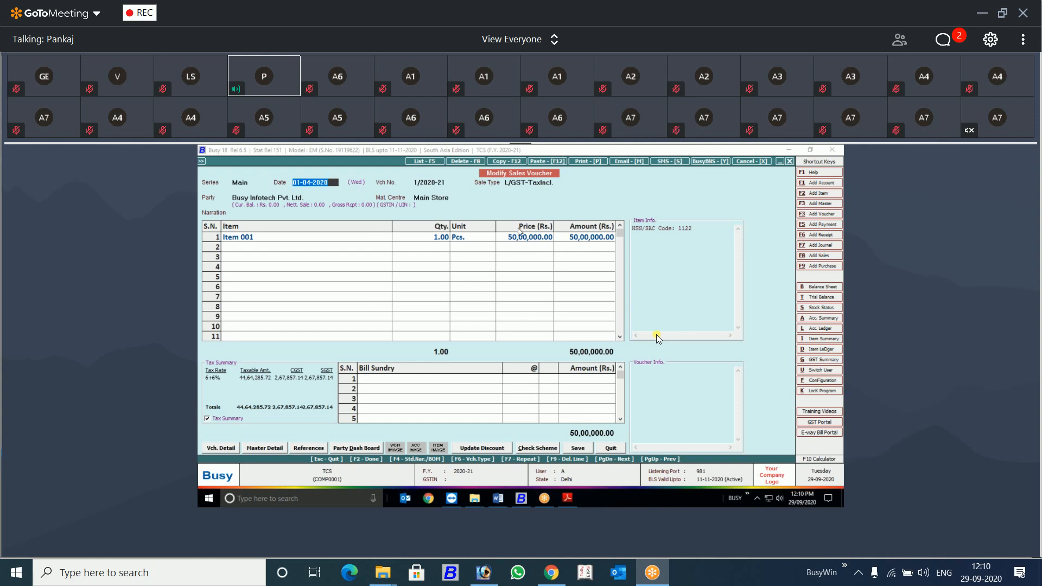
pyautogui.press('Escape')
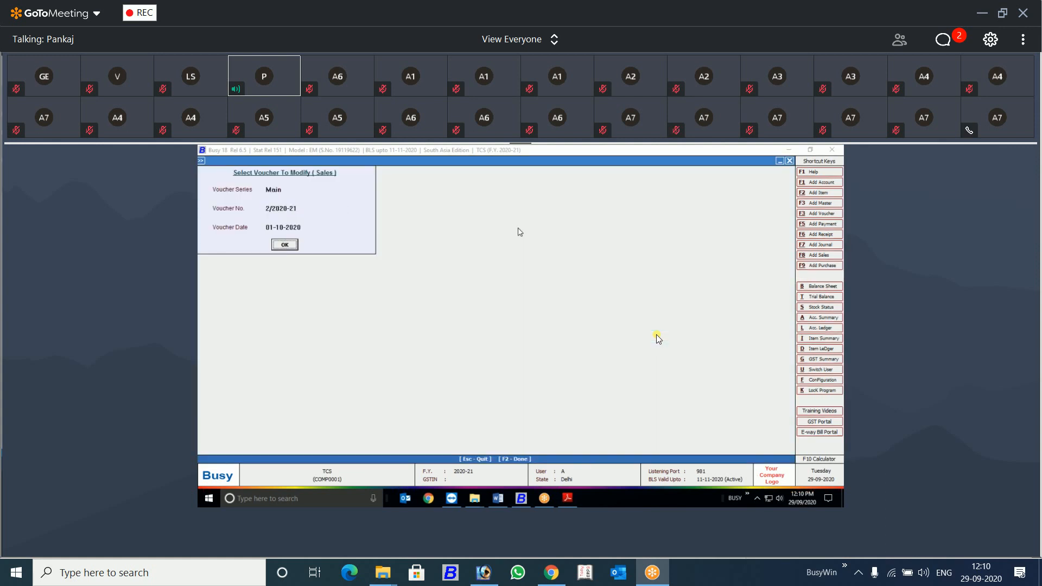
# Review the party balance and TCS amount on sales voucher 2/2020-21, and exit sales voucher modification without saving
pyautogui.press('Return')
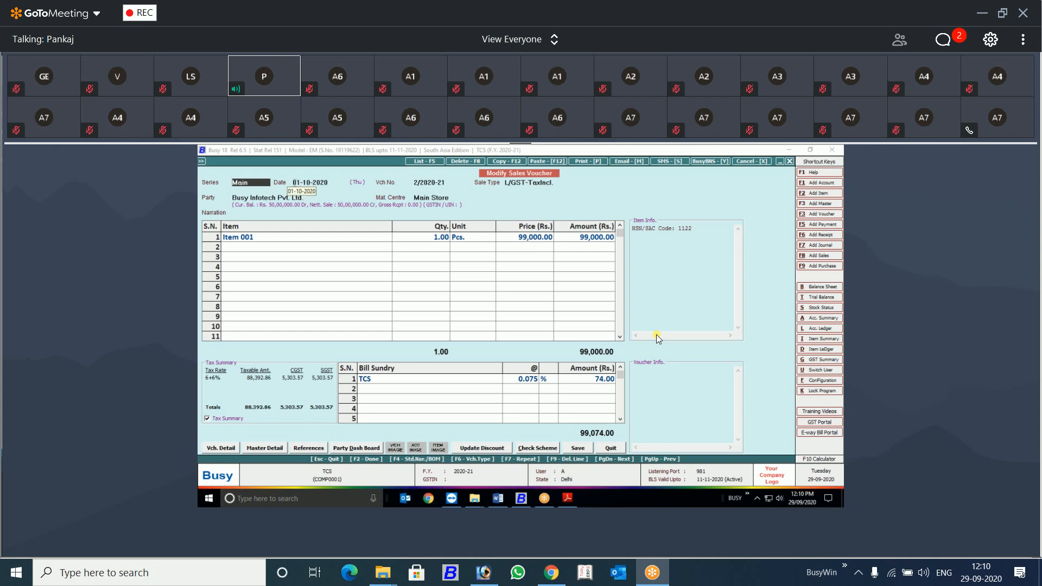
pyautogui.press('Return')
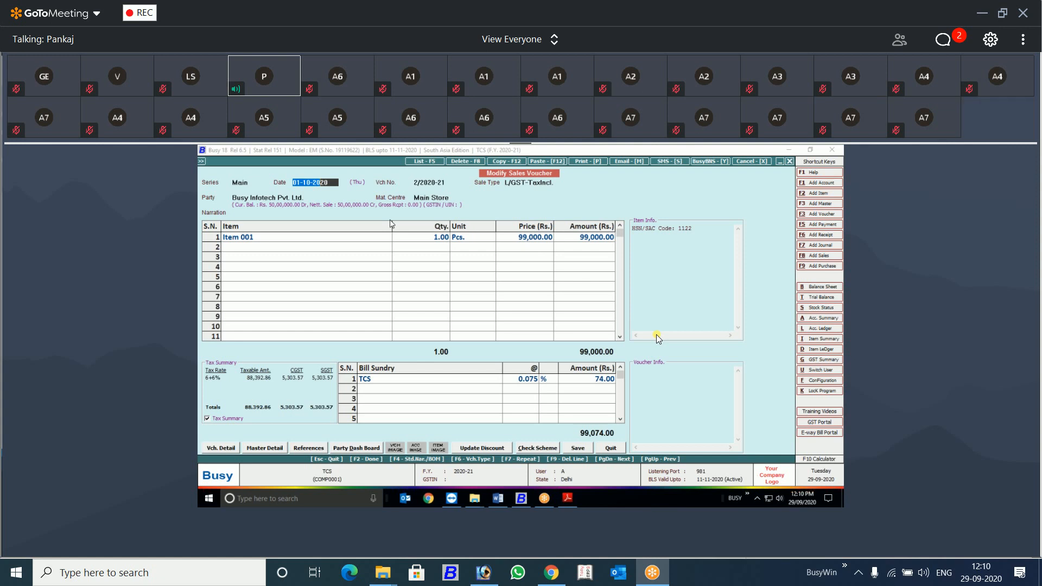
pyautogui.press('Escape')
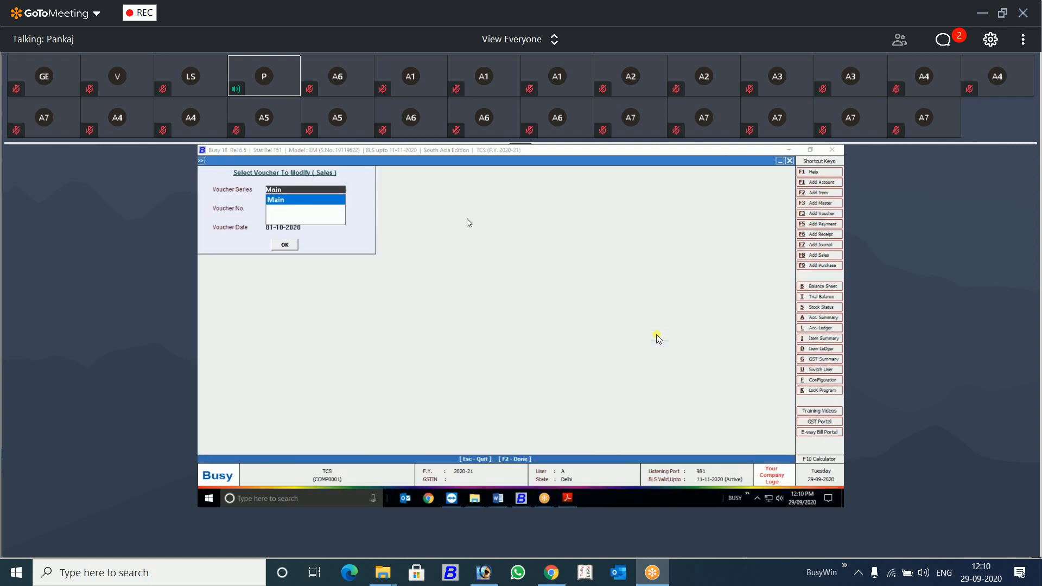
pyautogui.press('Escape')
pyautogui.press('Escape')
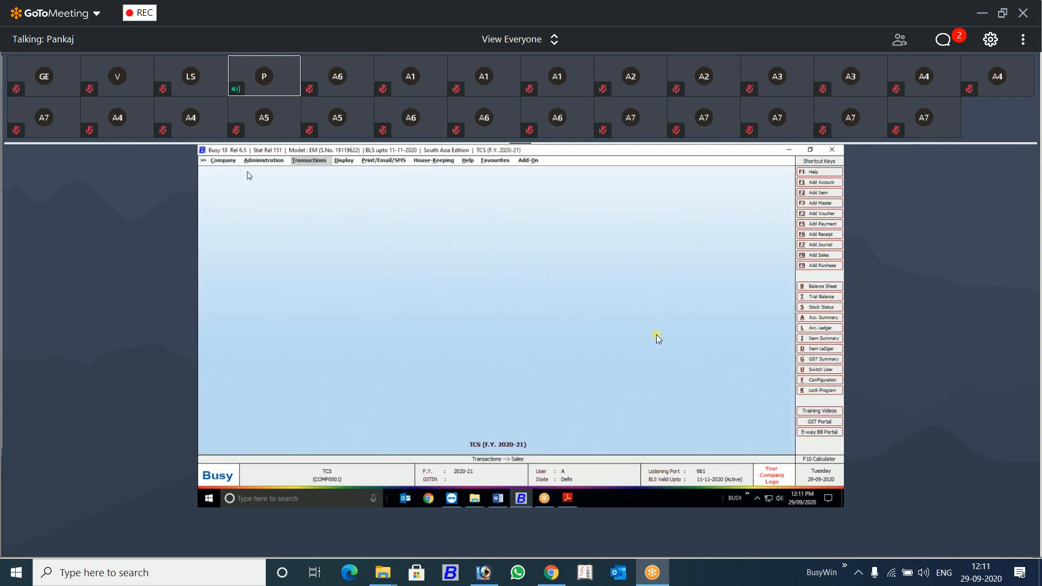